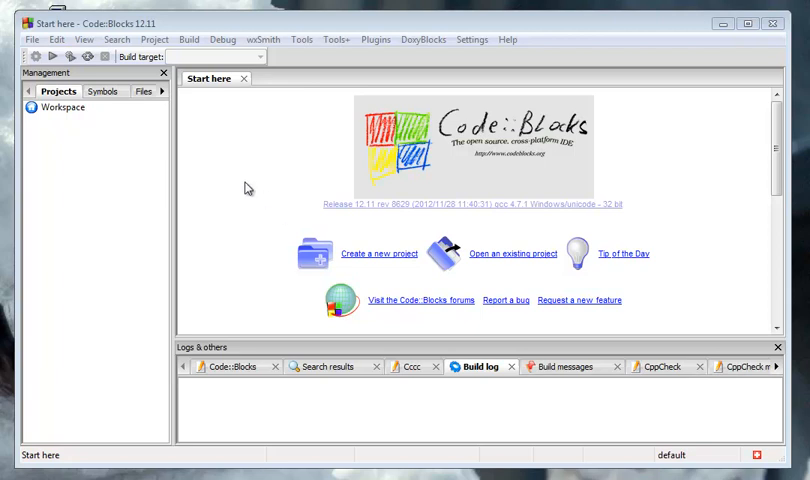
Start a new project from the Console application template
{"action": "left_click", "coordinate": [368, 258]}
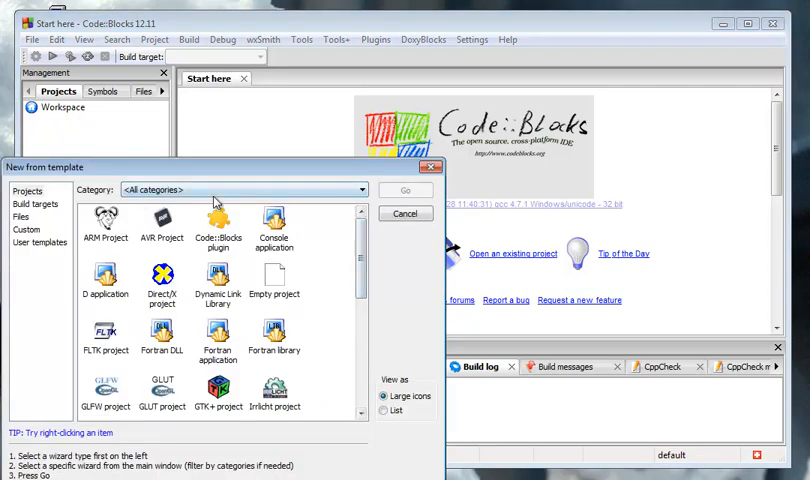
{"action": "left_click_drag", "start_coordinate": [244, 170], "coordinate": [344, 114]}
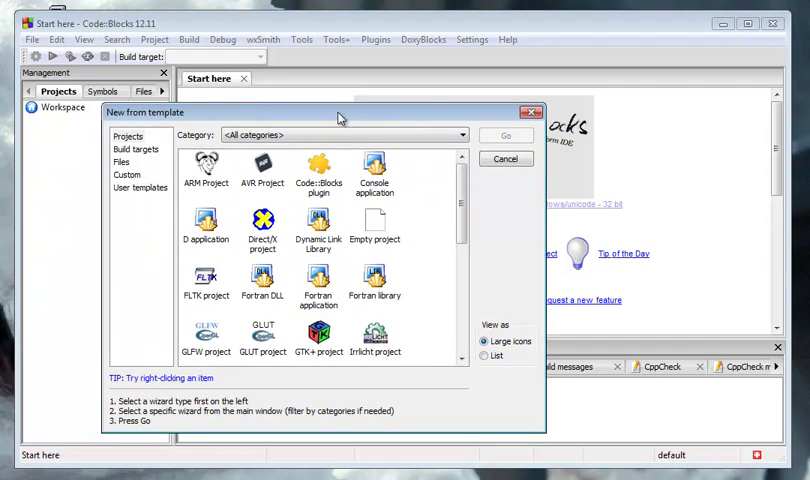
{"action": "left_click", "coordinate": [375, 180]}
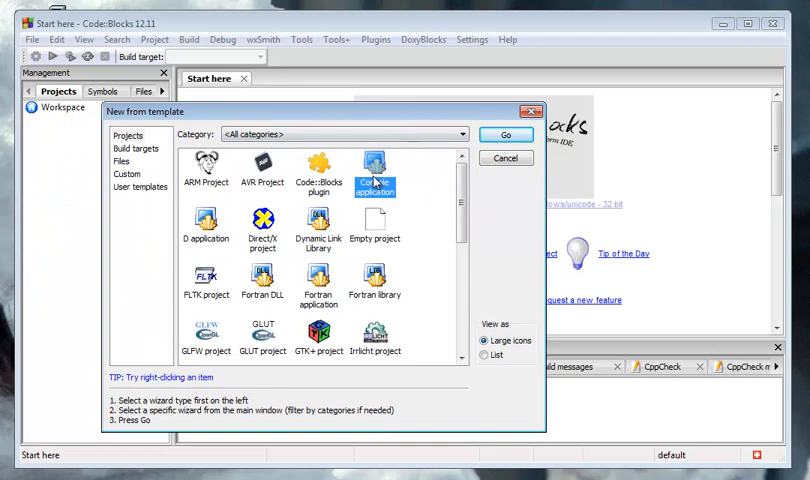
{"action": "left_click", "coordinate": [505, 135]}
Complete the wizard as a C++ project titled 'point' with default settings
{"action": "left_click_drag", "start_coordinate": [245, 178], "coordinate": [365, 117]}
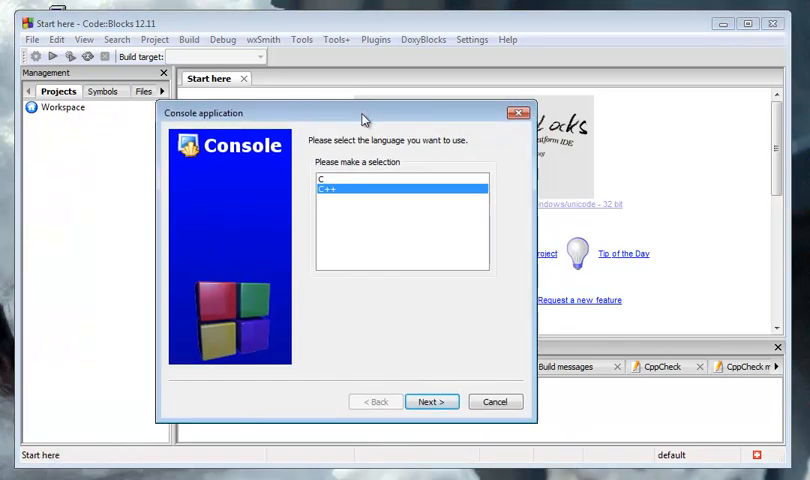
{"action": "left_click", "coordinate": [430, 402]}
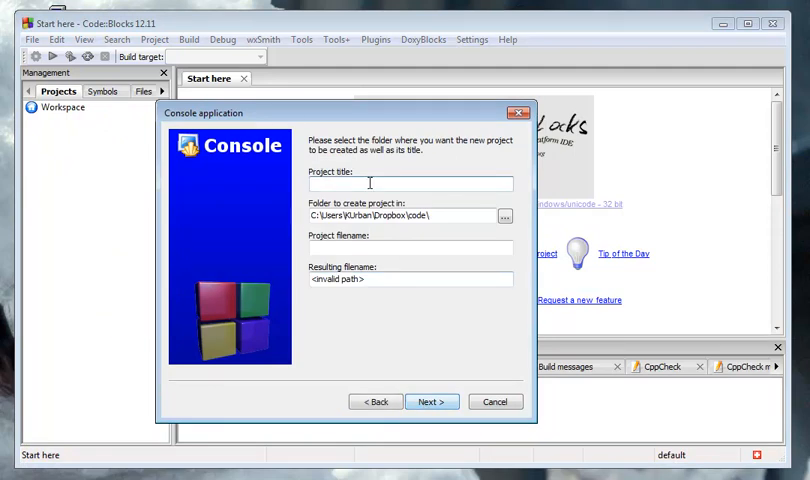
{"action": "type", "text": "p"}
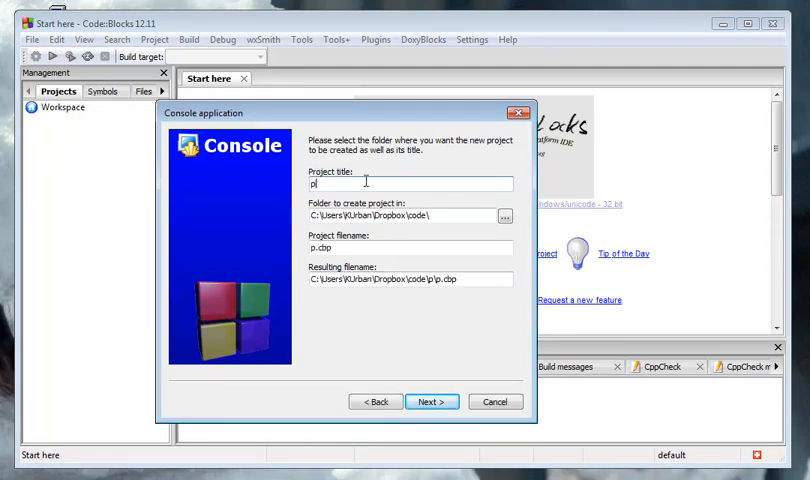
{"action": "type", "text": "oint"}
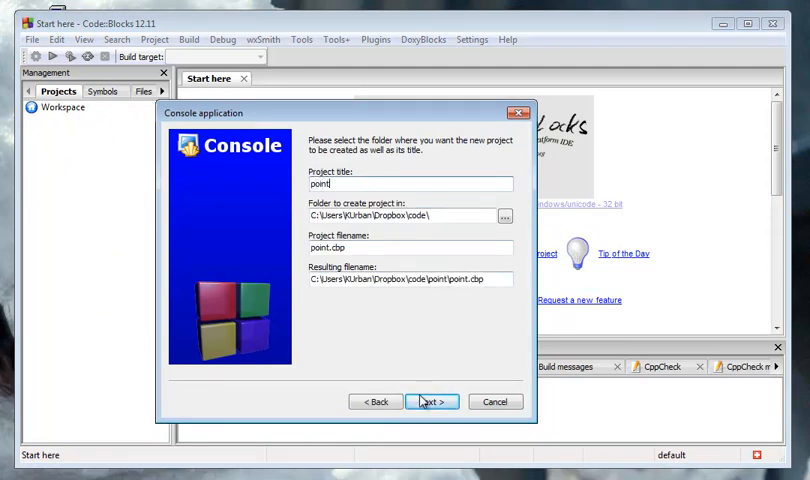
{"action": "left_click", "coordinate": [430, 402]}
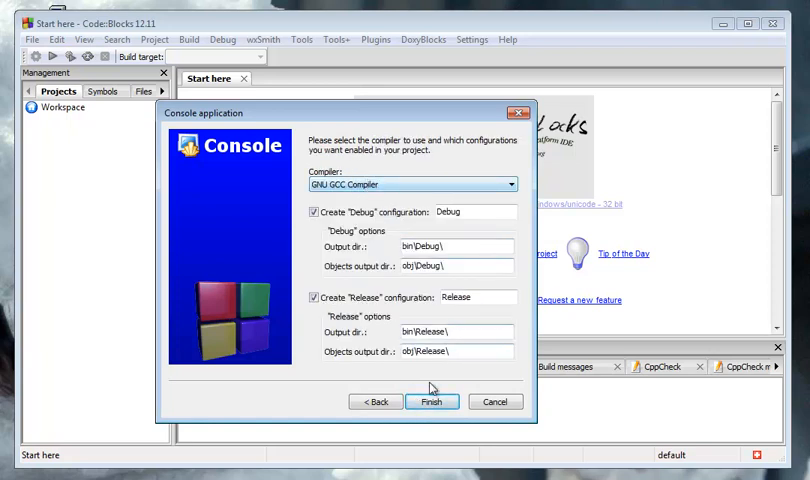
{"action": "left_click", "coordinate": [431, 402]}
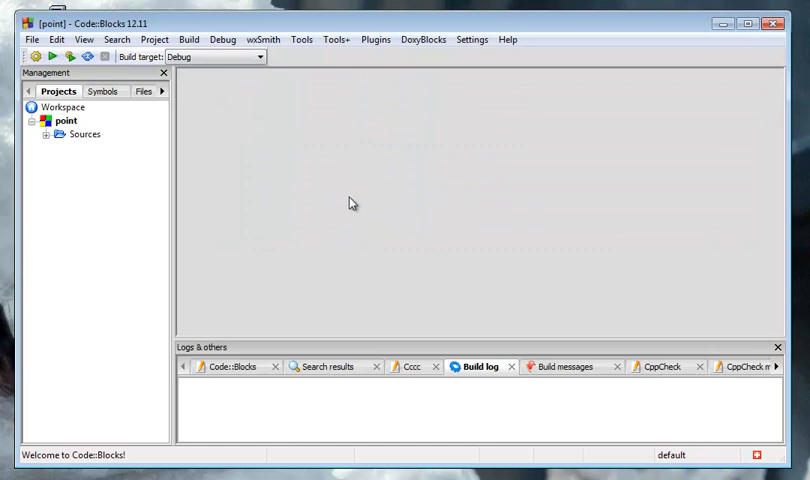
Begin adding a new class to the project via File > New > Class
{"action": "left_click", "coordinate": [45, 134]}
{"action": "left_click", "coordinate": [32, 40]}
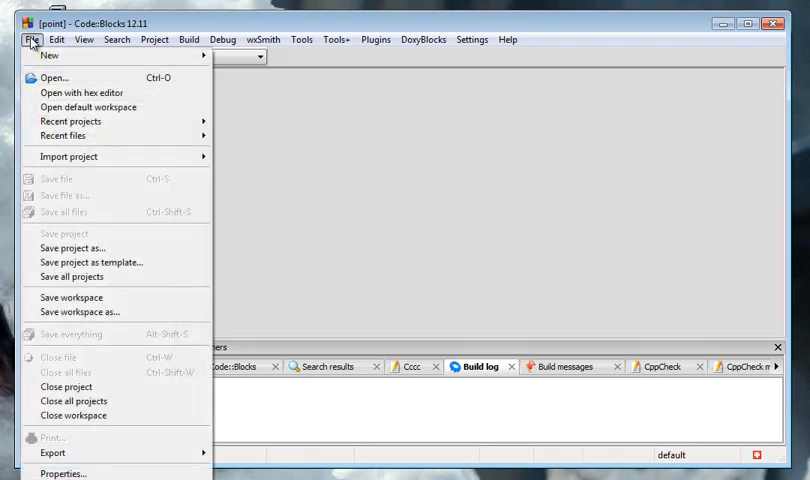
{"action": "mouse_move", "coordinate": [60, 56]}
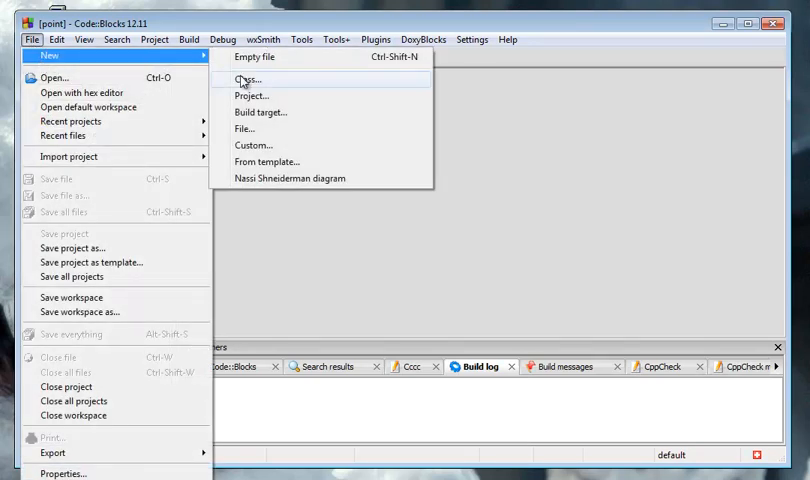
{"action": "left_click", "coordinate": [476, 239]}
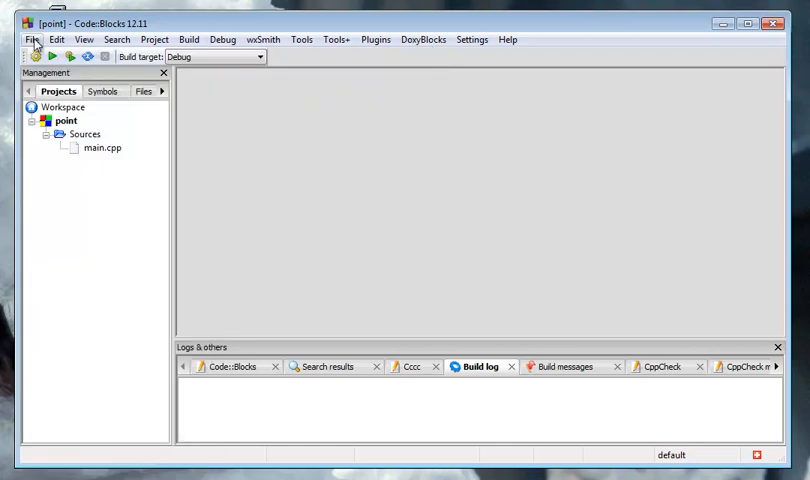
{"action": "left_click", "coordinate": [32, 40]}
{"action": "mouse_move", "coordinate": [50, 55]}
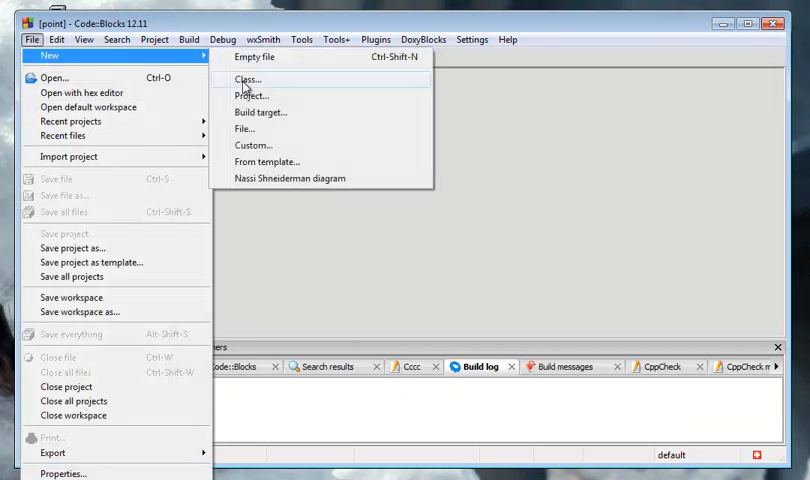
{"action": "left_click", "coordinate": [245, 79]}
{"action": "left_click", "coordinate": [278, 74]}
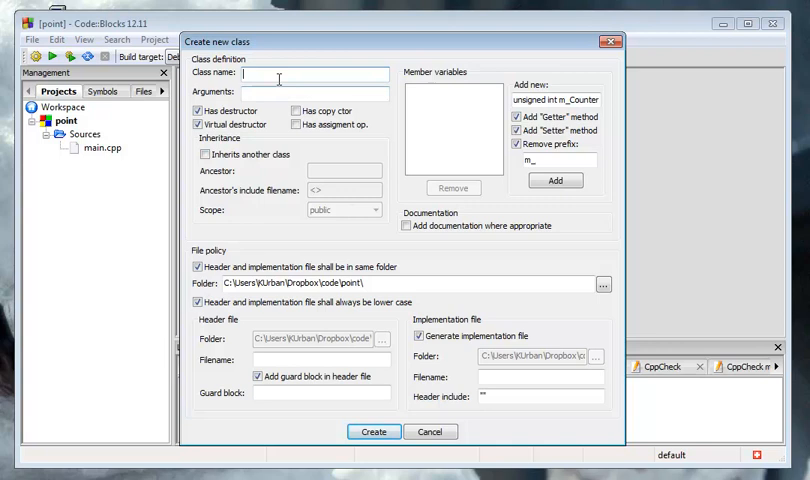
{"action": "type", "text": "Poin"}
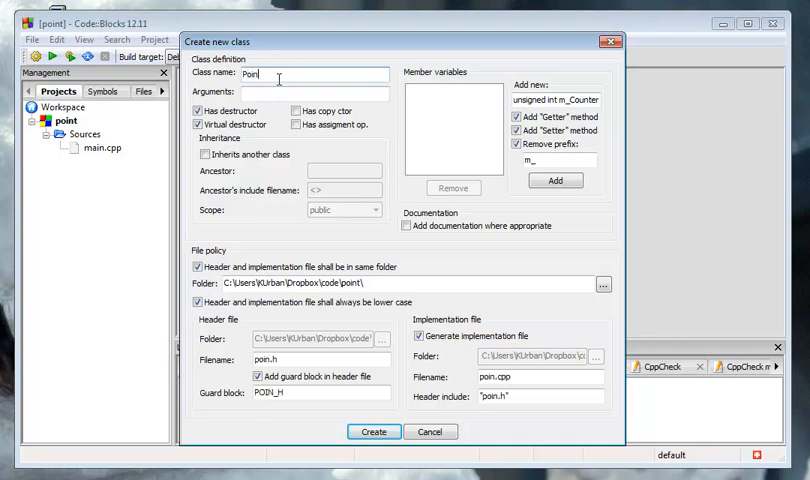
{"action": "type", "text": "t"}
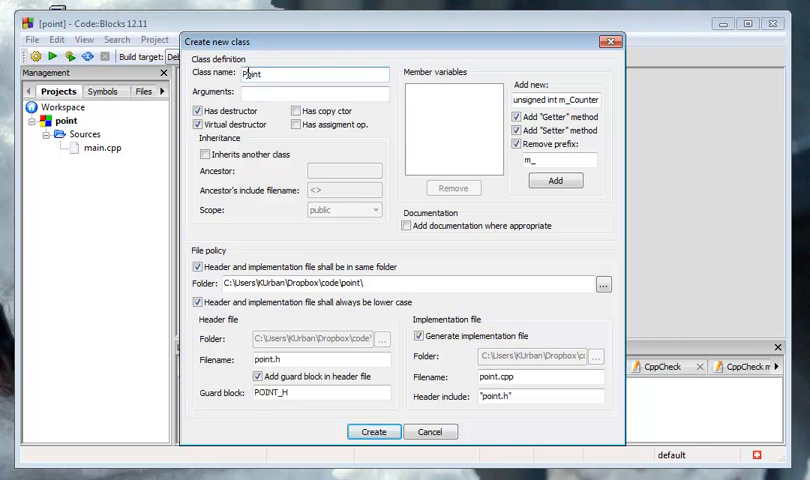
Create class Point without a destructor, adding point.h and point.cpp to Debug and Release
{"action": "left_click", "coordinate": [198, 111]}
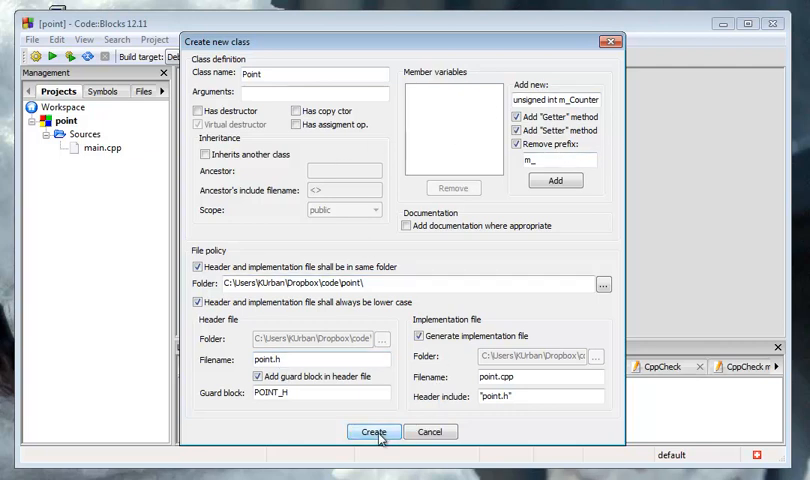
{"action": "left_click", "coordinate": [374, 432]}
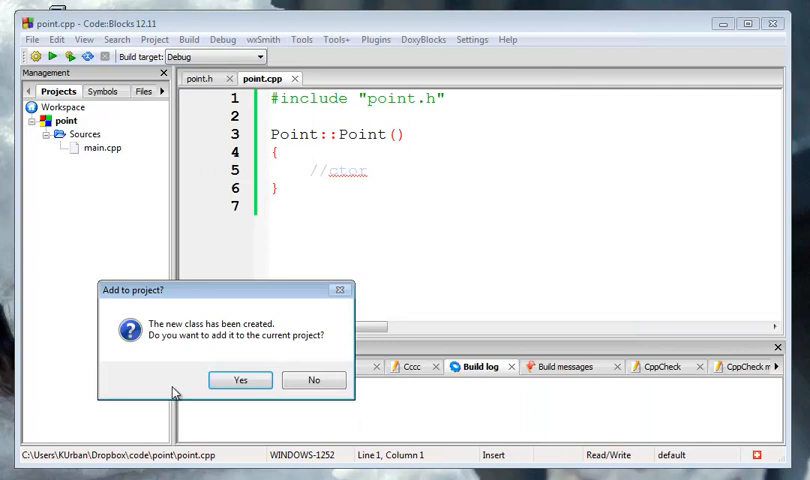
{"action": "left_click", "coordinate": [240, 381]}
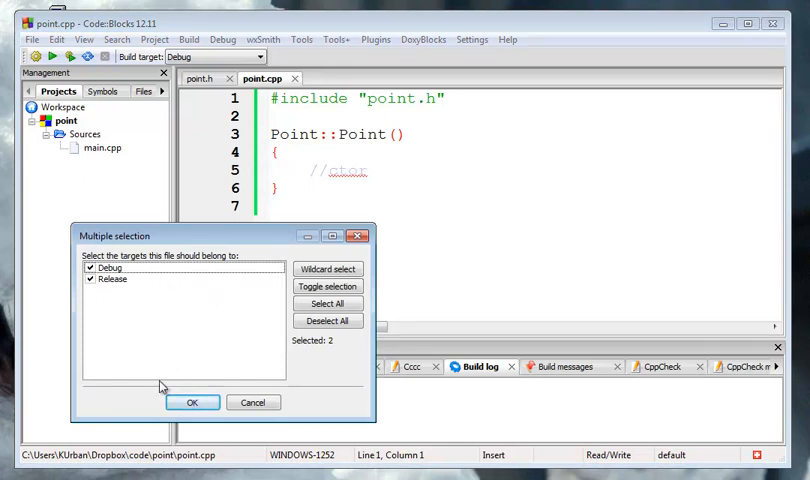
{"action": "left_click", "coordinate": [193, 404]}
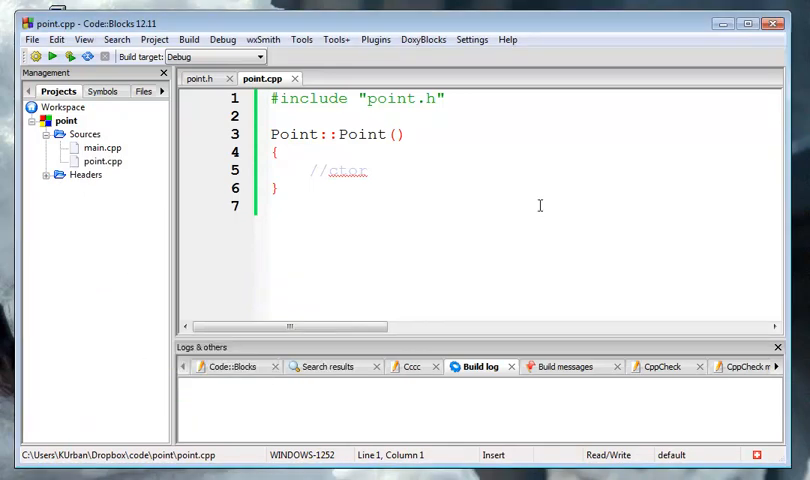
View the generated point.h and point.cpp and select the '#include "point.h"' line
{"action": "left_click", "coordinate": [46, 175]}
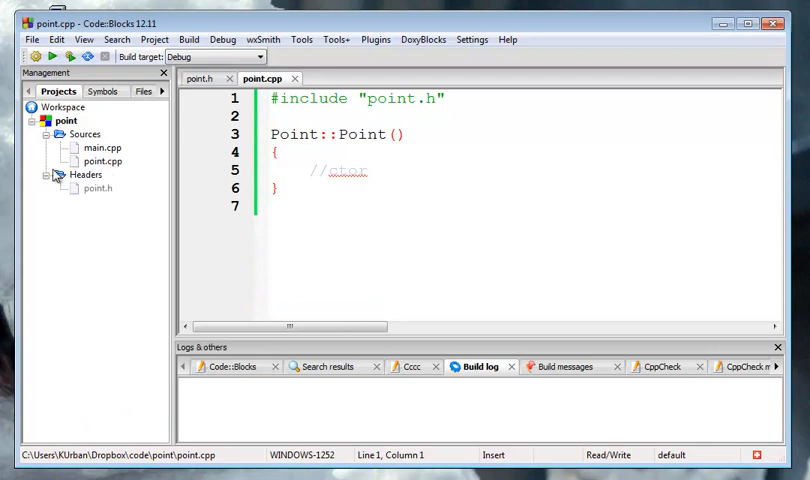
{"action": "left_click", "coordinate": [103, 148]}
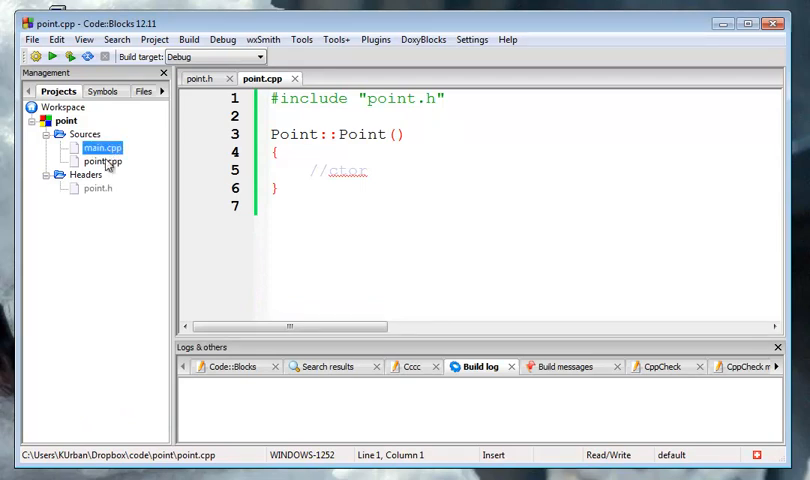
{"action": "left_click", "coordinate": [102, 161]}
{"action": "double_click", "coordinate": [98, 189]}
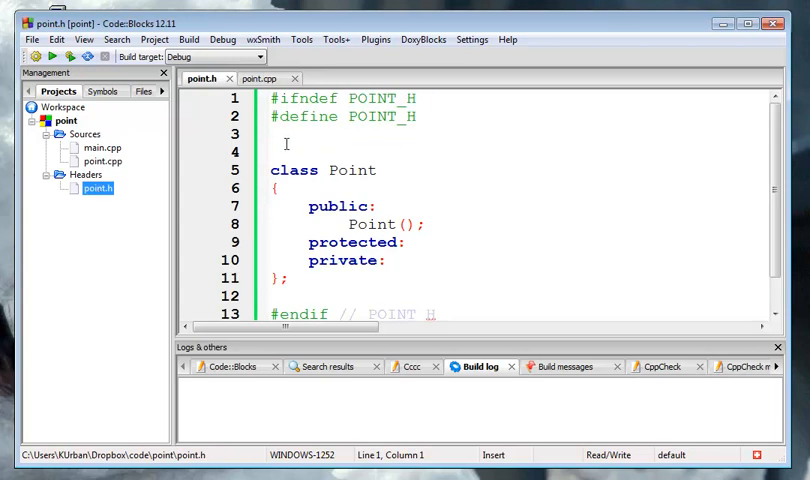
{"action": "double_click", "coordinate": [102, 161]}
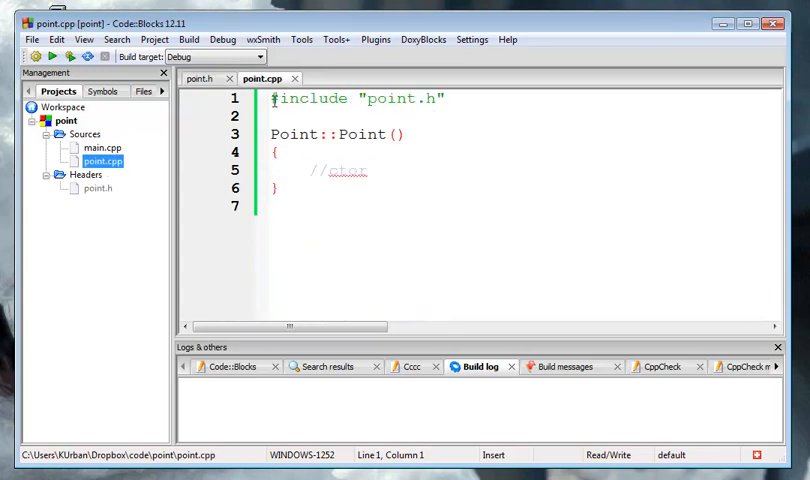
{"action": "left_click_drag", "start_coordinate": [271, 98], "coordinate": [489, 102]}
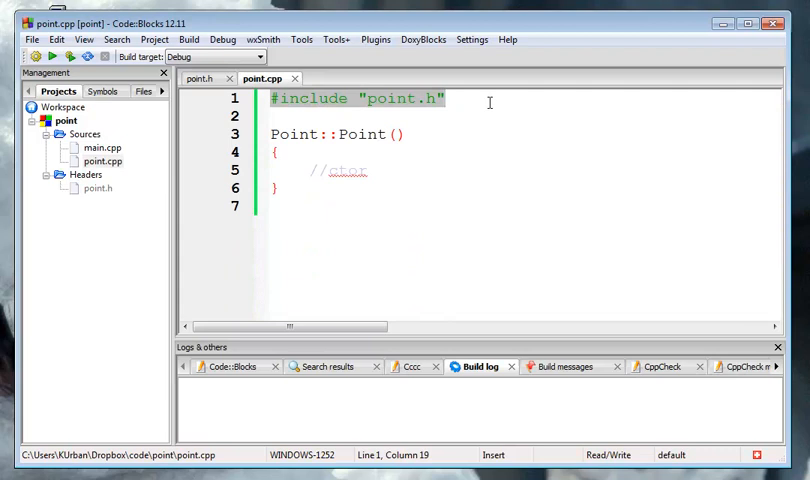
In main.cpp, paste the point.h include and declare 'Point p;' inside main()
{"action": "double_click", "coordinate": [103, 148]}
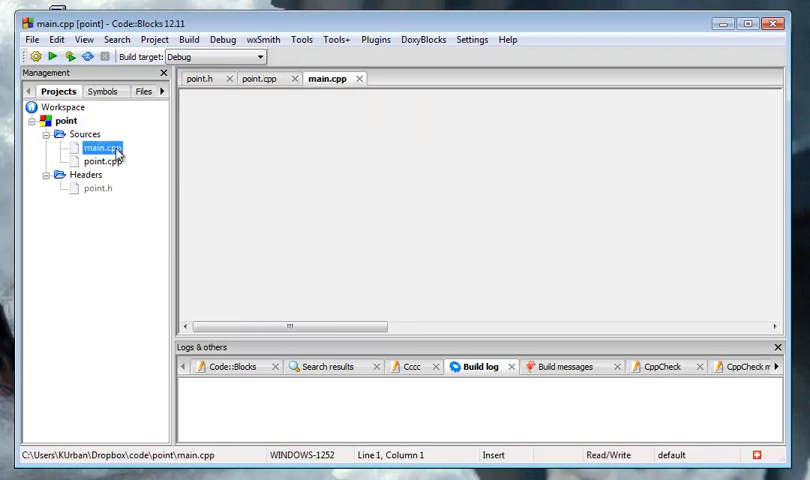
{"action": "left_click", "coordinate": [281, 116]}
{"action": "type", "text": "#include \"point.h\""}
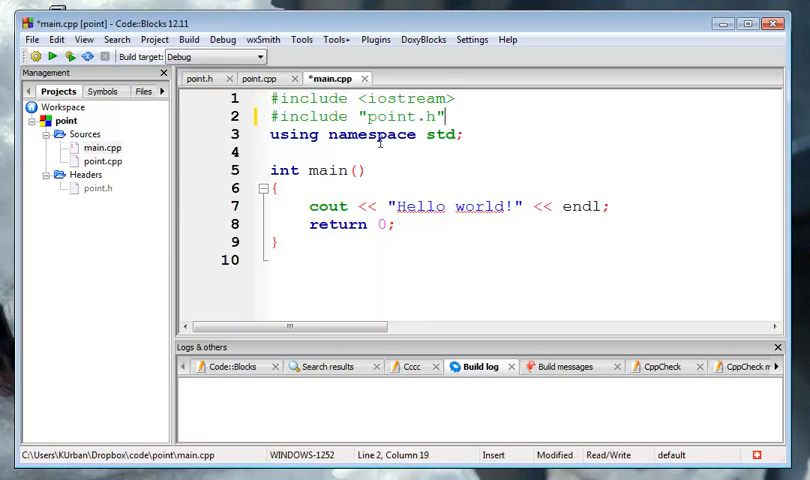
{"action": "left_click", "coordinate": [390, 188]}
{"action": "key", "text": "Return"}
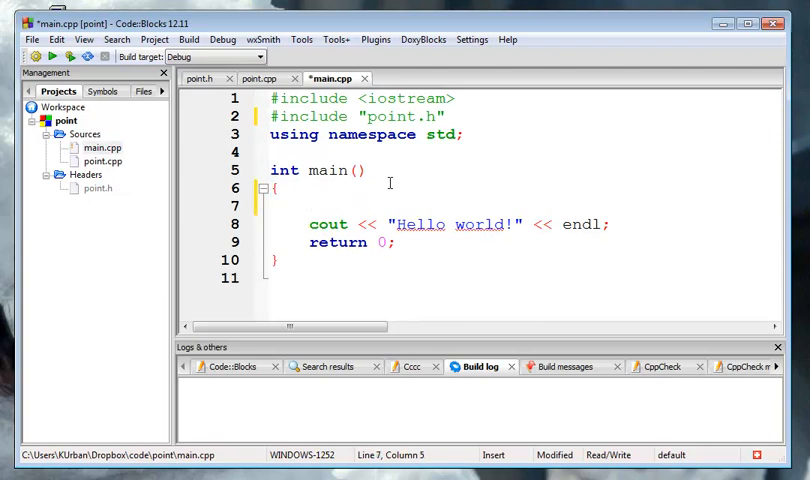
{"action": "type", "text": "Point "}
{"action": "type", "text": "p;"}
{"action": "key", "text": "Return"}
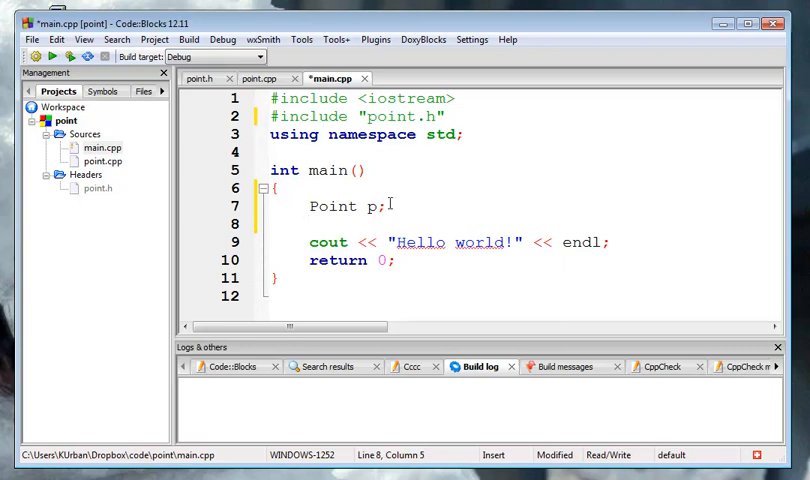
Build and run the project, see 'Hello world!' in the console, then close it
{"action": "left_click", "coordinate": [71, 60]}
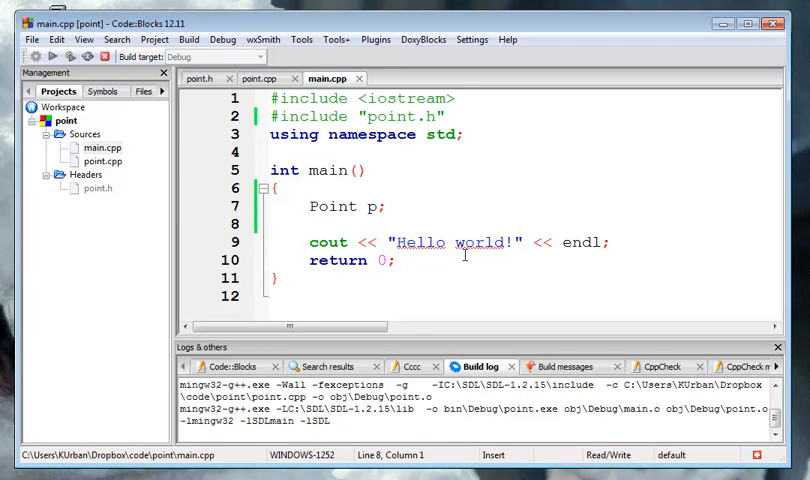
{"action": "left_click_drag", "start_coordinate": [150, 107], "coordinate": [495, 110]}
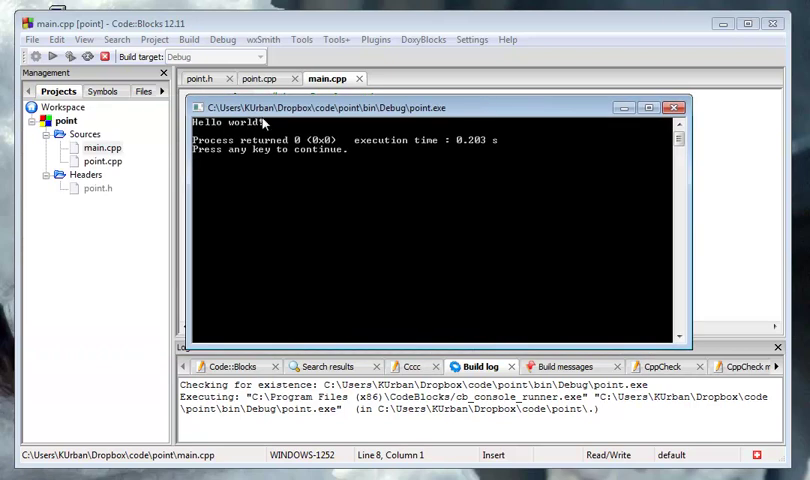
{"action": "left_click", "coordinate": [678, 110]}
Add private members 'double myX;' and 'double myY;' to Point in point.h
{"action": "left_click", "coordinate": [203, 79]}
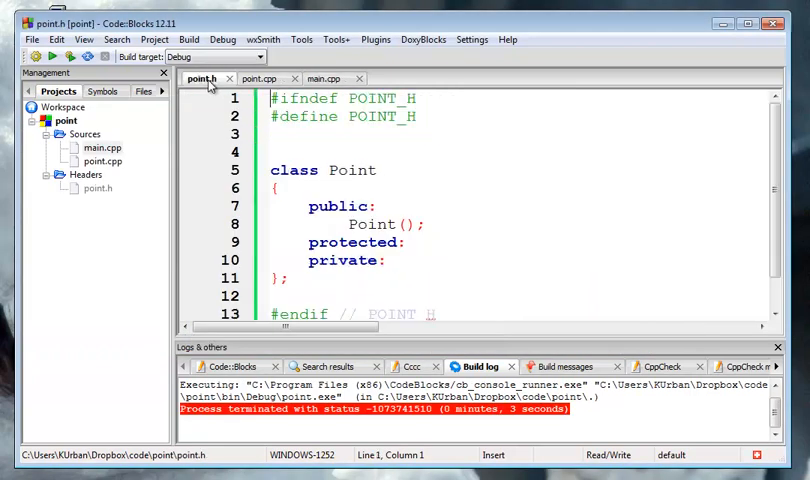
{"action": "left_click", "coordinate": [392, 260]}
{"action": "key", "text": "Return"}
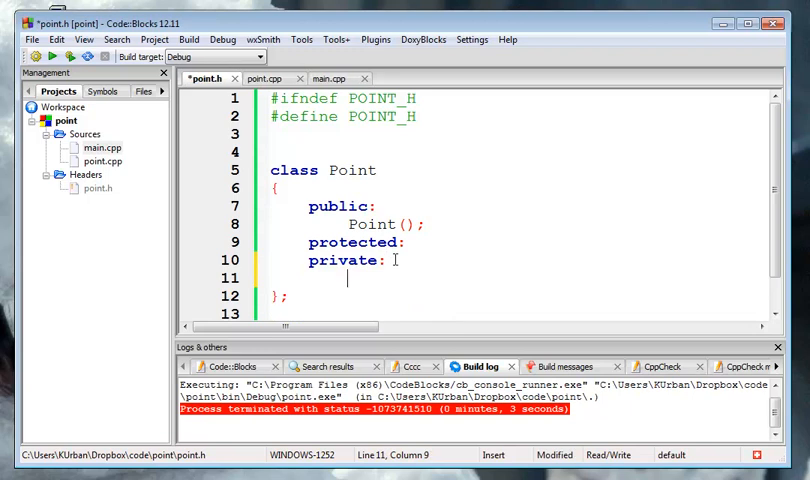
{"action": "type", "text": "dou"}
{"action": "type", "text": "ble "}
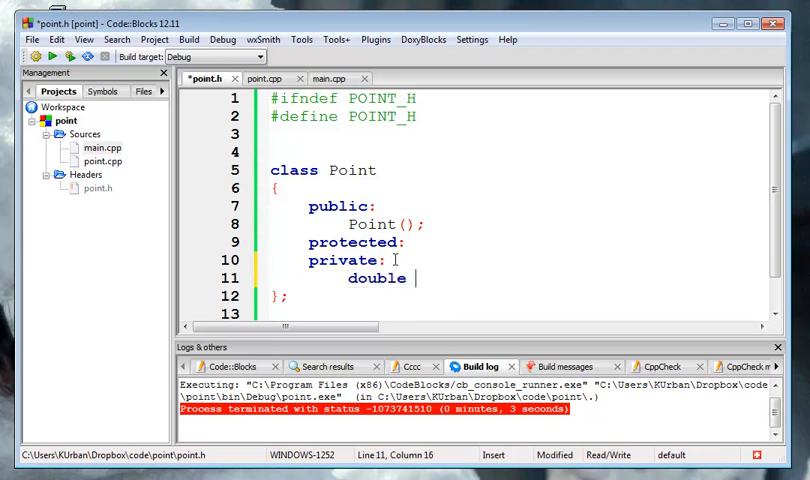
{"action": "type", "text": "myX"}
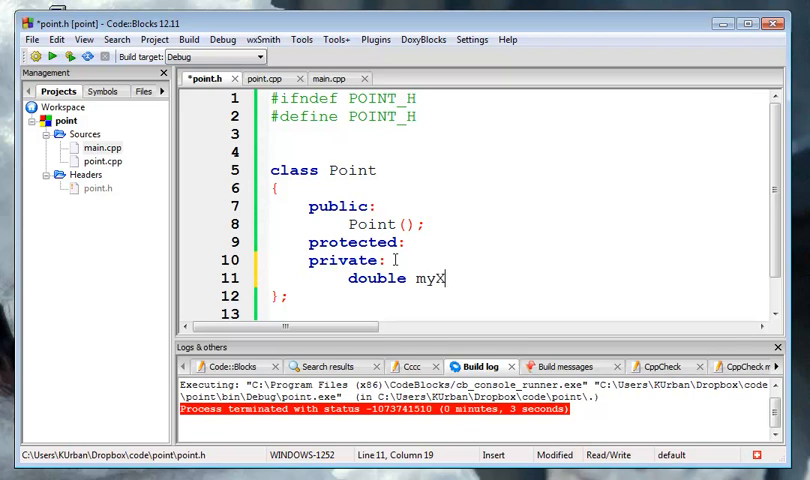
{"action": "type", "text": ";"}
{"action": "key", "text": "Return"}
{"action": "type", "text": "doub"}
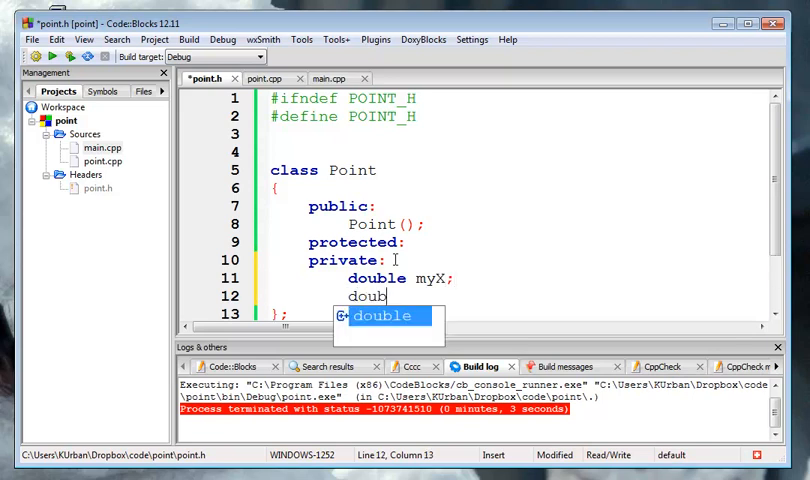
{"action": "type", "text": "le m"}
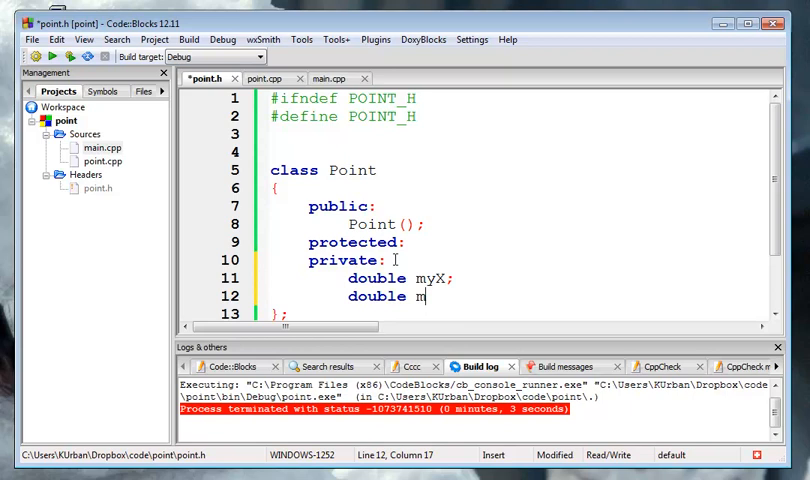
{"action": "type", "text": "yY"}
{"action": "key", "text": "Up"}
{"action": "key", "text": "Up"}
{"action": "key", "text": "Up"}
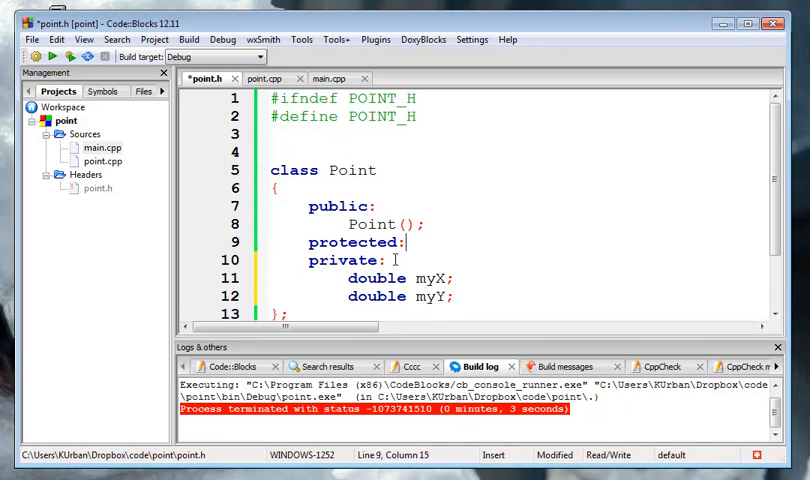
Rewrite the constructor inline as Point(){myX=0;myY=0;} with a blank line below
{"action": "key", "text": "Up"}
{"action": "key", "text": "Return"}
{"action": "key", "text": "Return"}
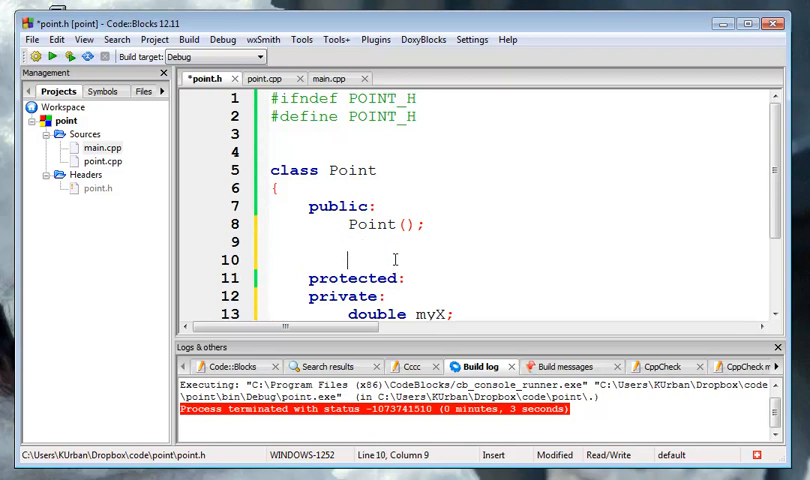
{"action": "key", "text": "Up"}
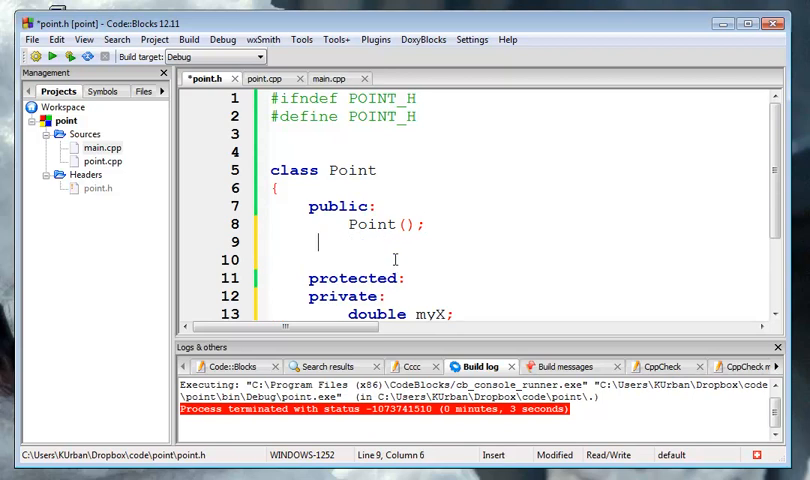
{"action": "key", "text": "Left"}
{"action": "type", "text": "{"}
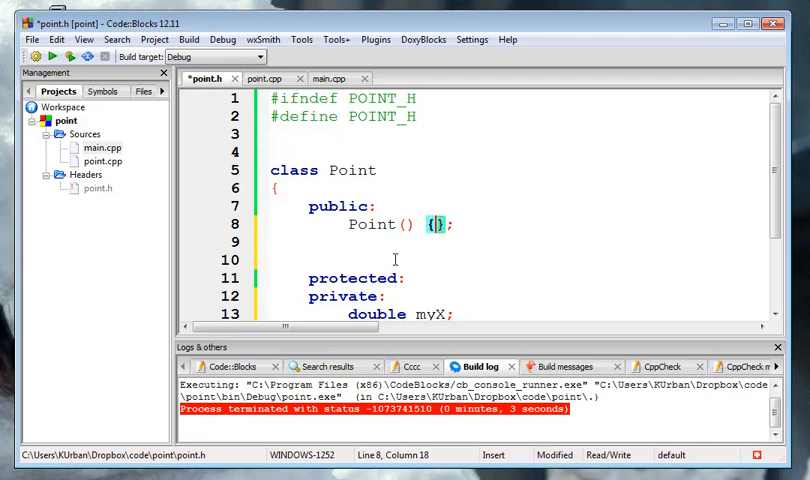
{"action": "type", "text": "}"}
{"action": "key", "text": "Right"}
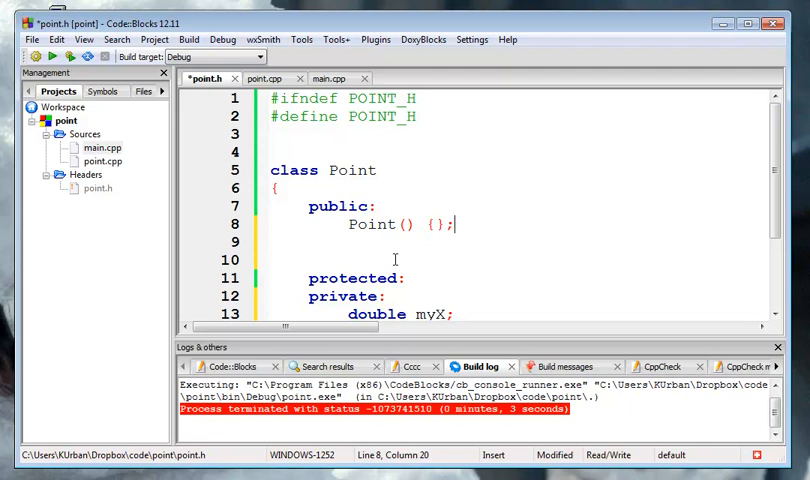
{"action": "key", "text": "BackSpace"}
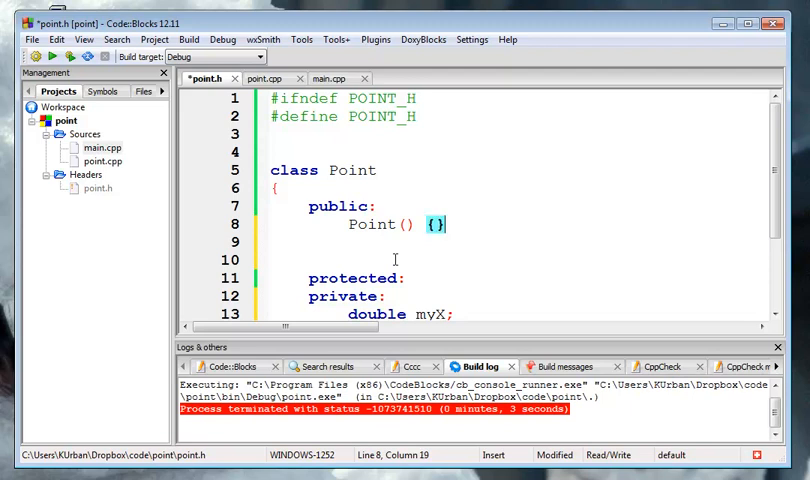
{"action": "key", "text": "Left"}
{"action": "key", "text": "Left"}
{"action": "key", "text": "BackSpace"}
{"action": "key", "text": "Right"}
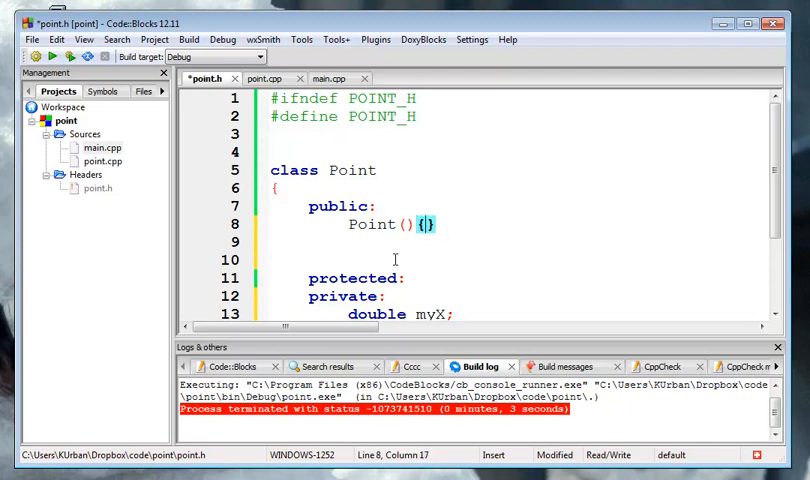
{"action": "key", "text": "BackSpace"}
{"action": "type", "text": "myX"}
{"action": "type", "text": "=0;"}
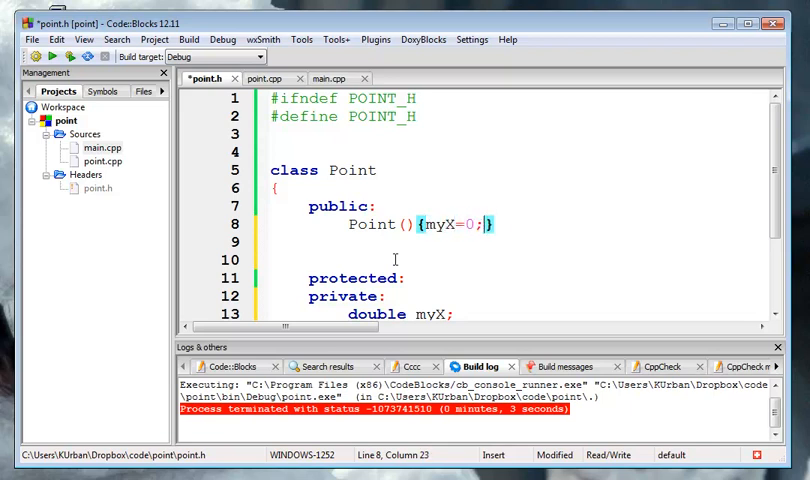
{"action": "type", "text": "myY=0"}
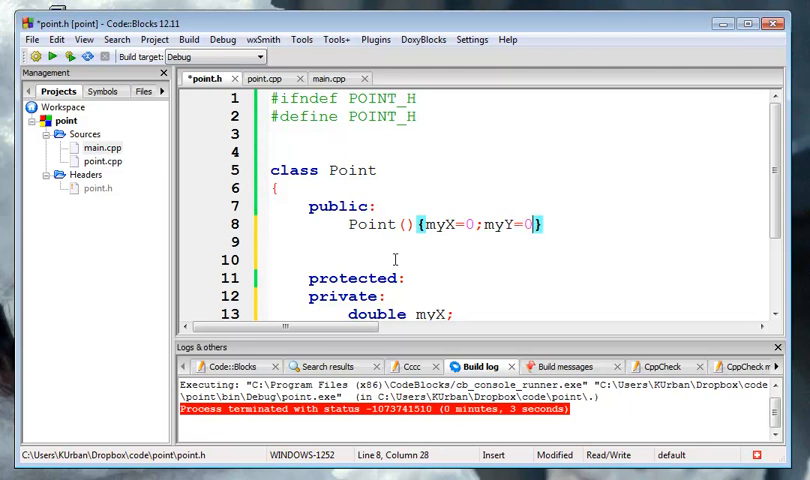
{"action": "type", "text": ";"}
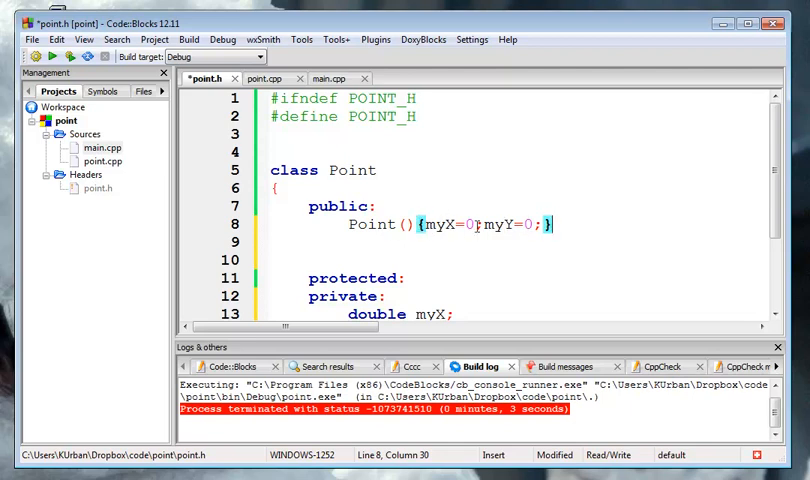
{"action": "left_click_drag", "start_coordinate": [334, 224], "coordinate": [557, 225]}
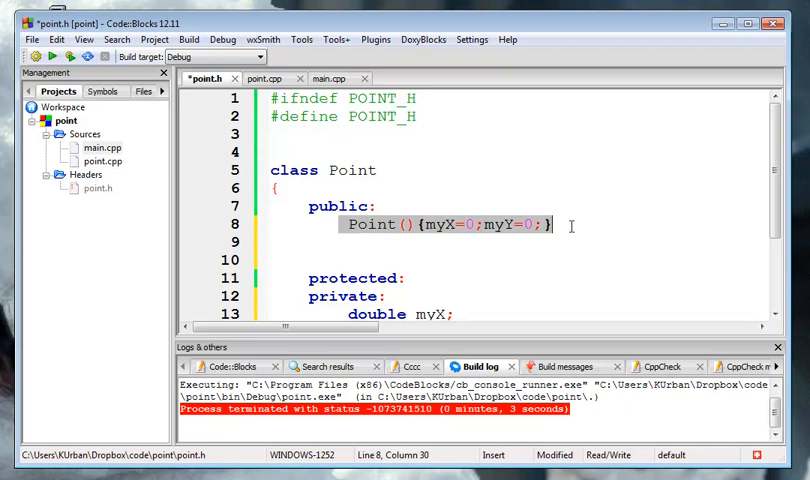
After the redefinition error, delete the duplicate Point::Point() from point.cpp
{"action": "left_click", "coordinate": [421, 246]}
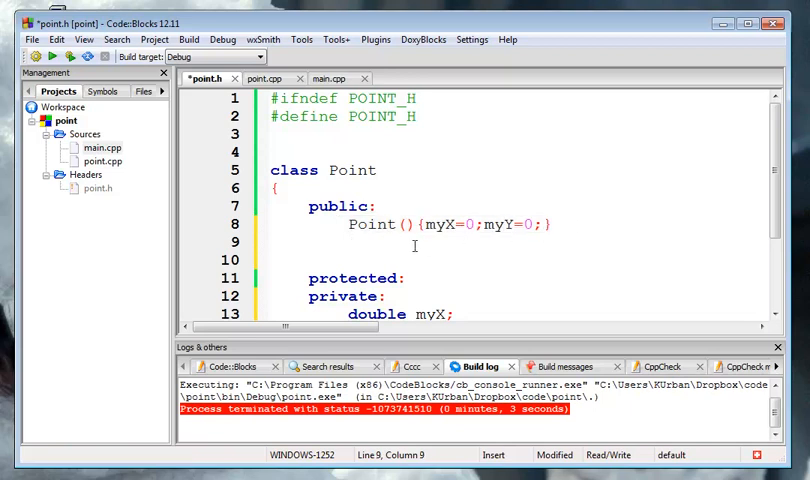
{"action": "left_click", "coordinate": [71, 57]}
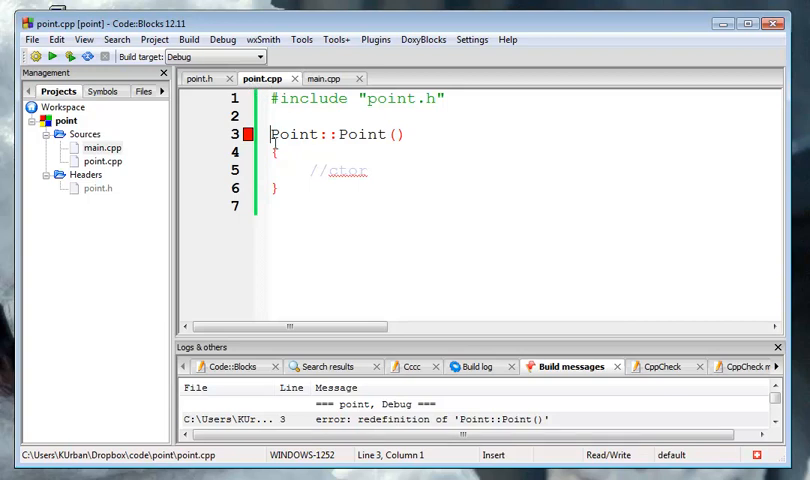
{"action": "left_click", "coordinate": [200, 78]}
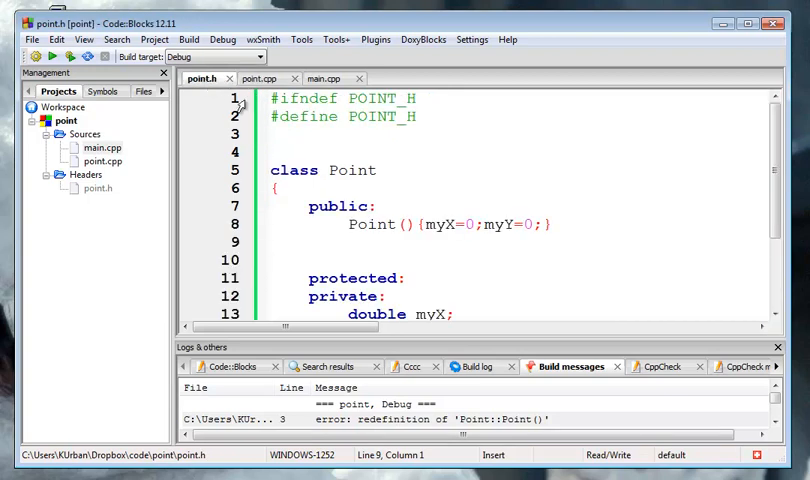
{"action": "left_click", "coordinate": [268, 80]}
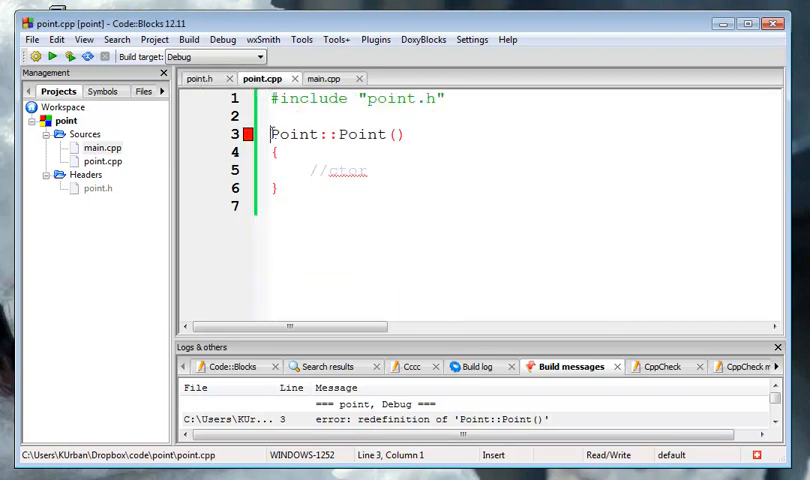
{"action": "left_click_drag", "start_coordinate": [270, 133], "coordinate": [313, 216]}
{"action": "key", "text": "Delete"}
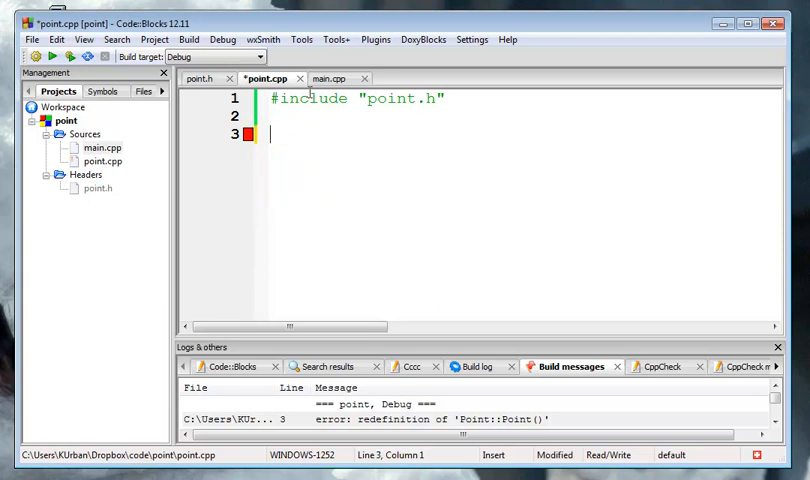
{"action": "left_click", "coordinate": [201, 79]}
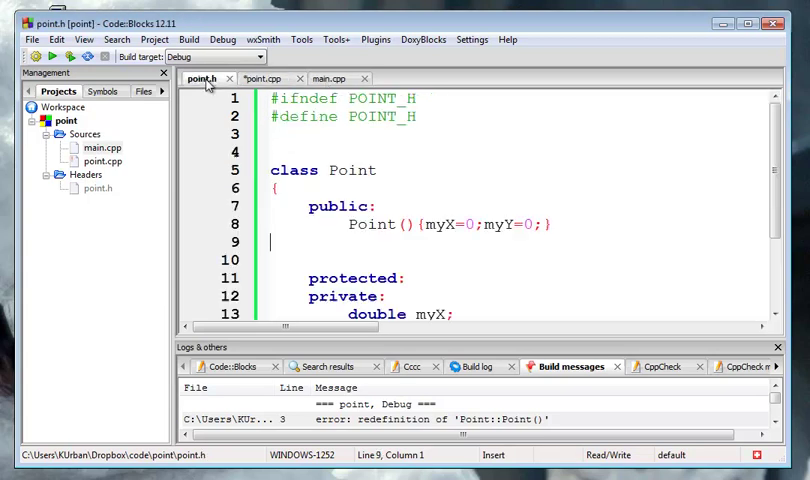
Rebuild and run, confirming 'Hello world!' prints, then close the console
{"action": "left_click", "coordinate": [565, 225]}
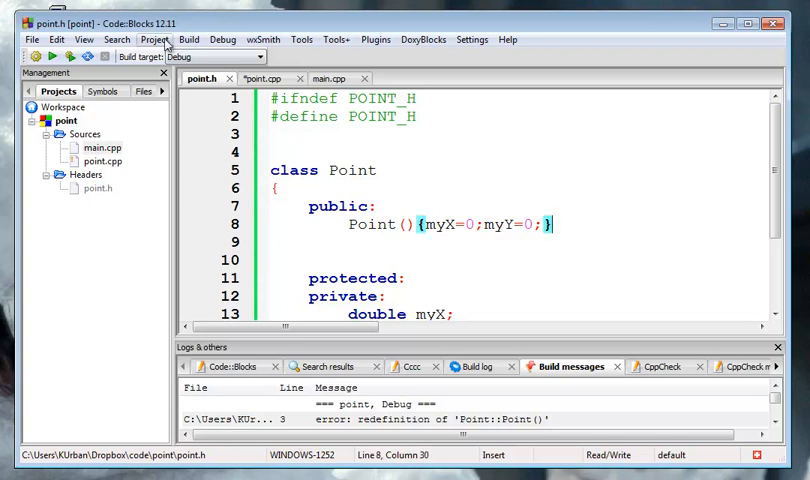
{"action": "left_click", "coordinate": [70, 56]}
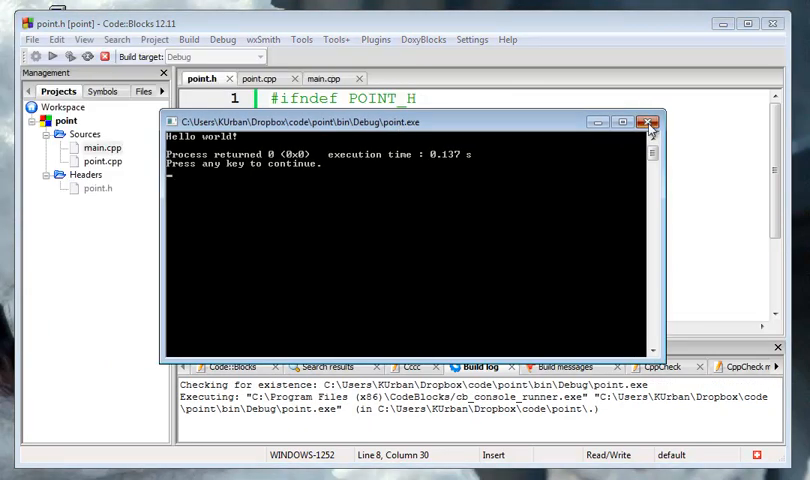
{"action": "left_click", "coordinate": [649, 121]}
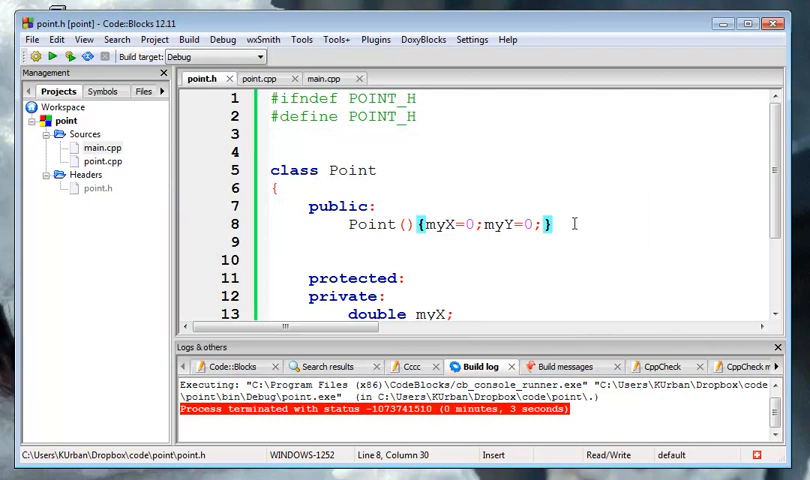
Add a '// mutator' comment and an inline setX method assigning data to myX, then duplicate it
{"action": "key", "text": "Return"}
{"action": "type", "text": "// "}
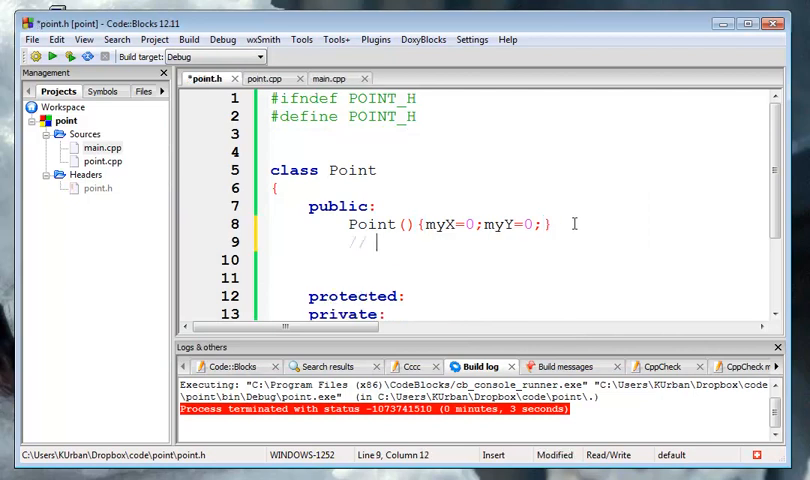
{"action": "type", "text": "mul"}
{"action": "type", "text": "at"}
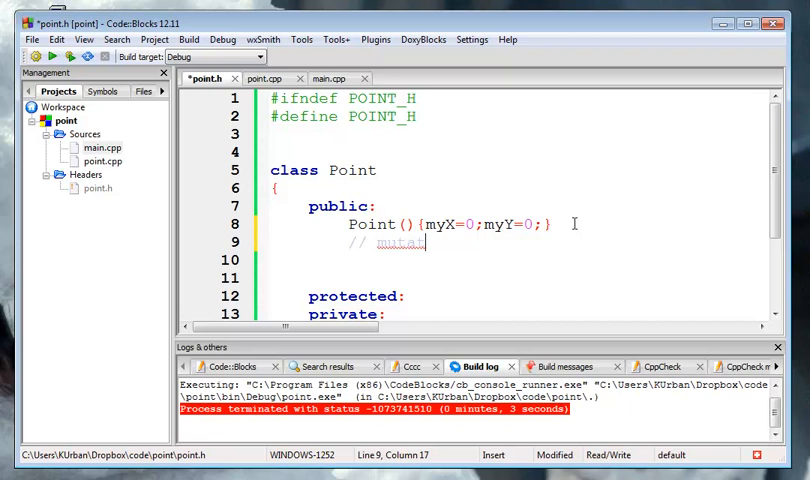
{"action": "type", "text": "or"}
{"action": "key", "text": "Return"}
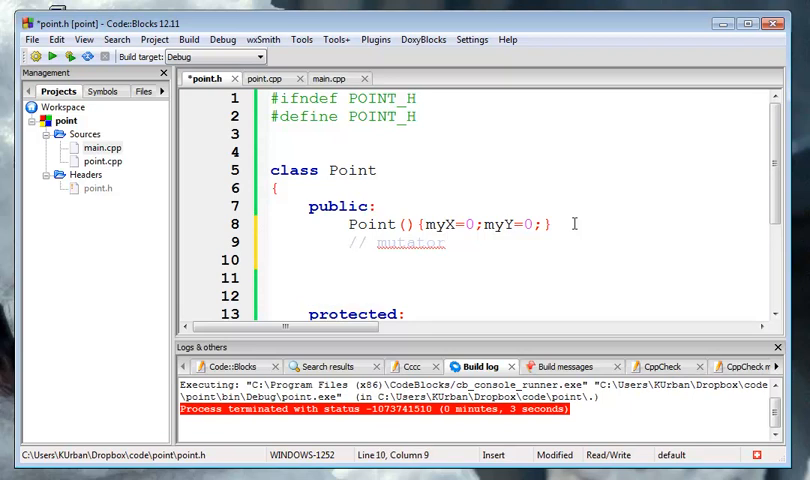
{"action": "type", "text": "void "}
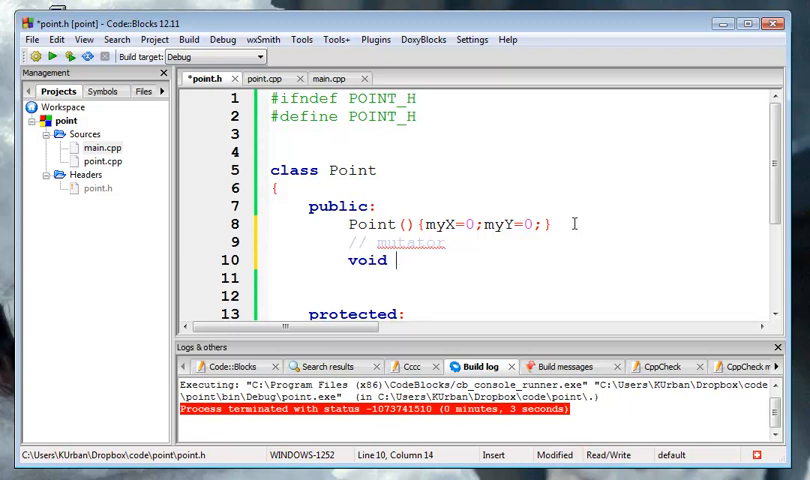
{"action": "type", "text": "setX("}
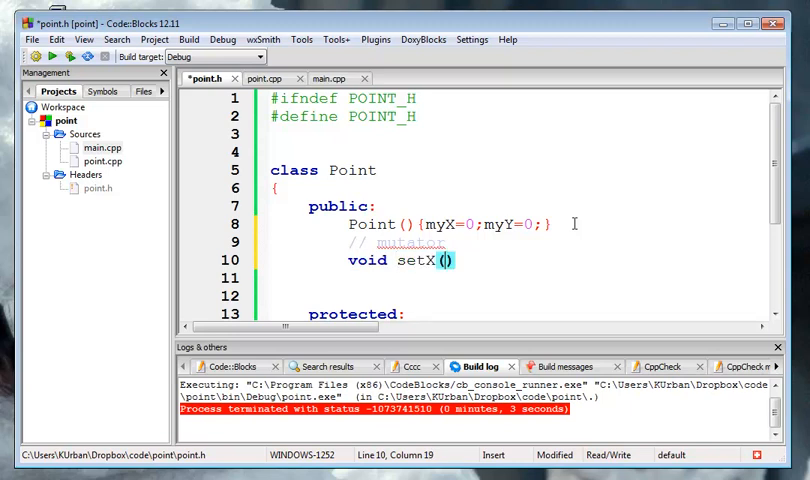
{"action": "type", "text": "double "}
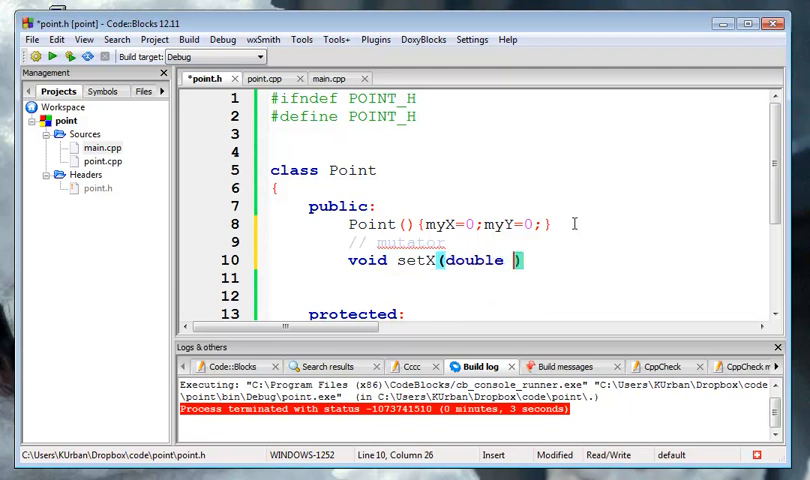
{"action": "type", "text": "data) "}
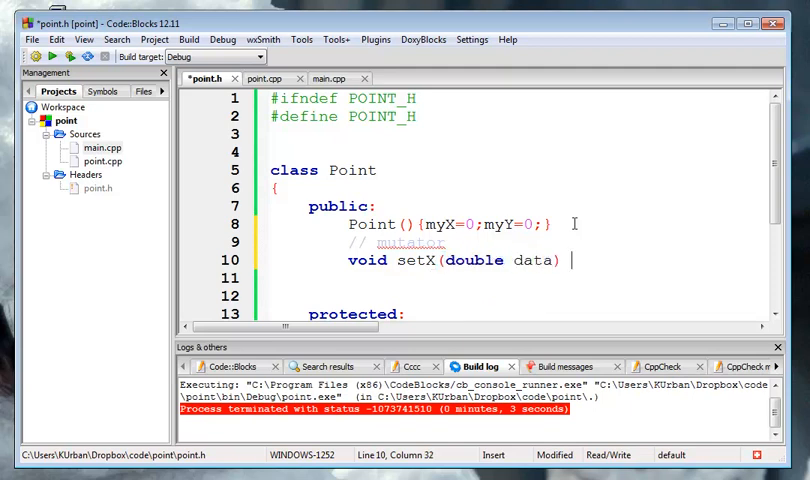
{"action": "type", "text": " {m"}
{"action": "type", "text": "yX "}
{"action": "type", "text": "= data"}
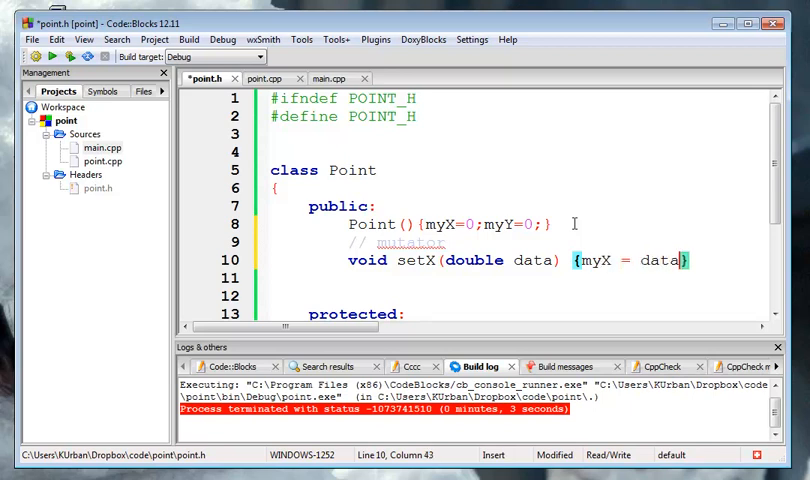
{"action": "type", "text": ";"}
{"action": "key", "text": "Home"}
{"action": "key", "text": "shift+Down"}
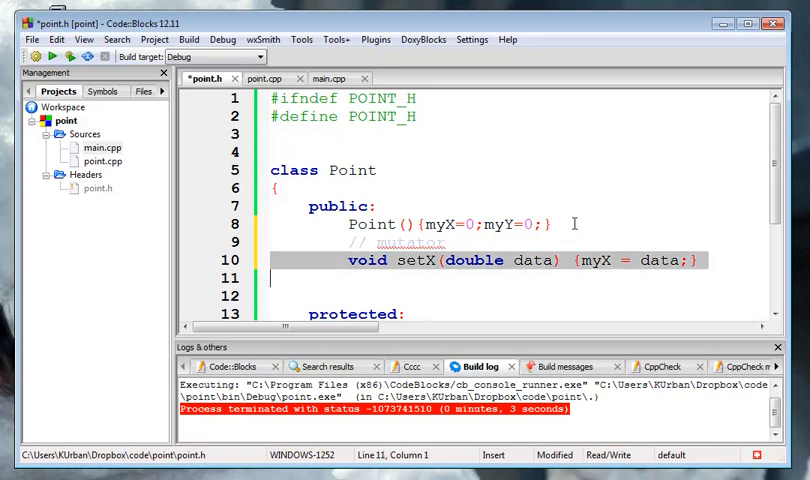
{"action": "key", "text": "ctrl+c"}
{"action": "key", "text": "ctrl+v"}
{"action": "key", "text": "Up"}
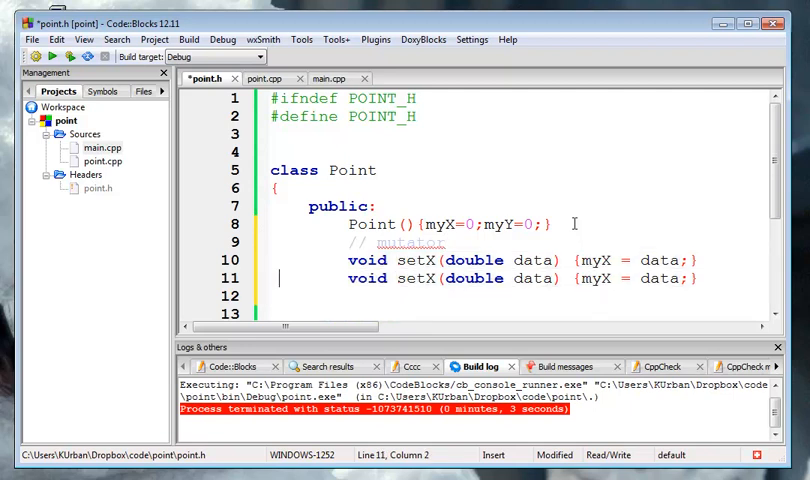
Change the copied line into setY assigning data to myY, leaving a blank line after
{"action": "key", "text": "Right"}
{"action": "key", "text": "Right"}
{"action": "key", "text": "Right"}
{"action": "key", "text": "Right"}
{"action": "key", "text": "BackSpace"}
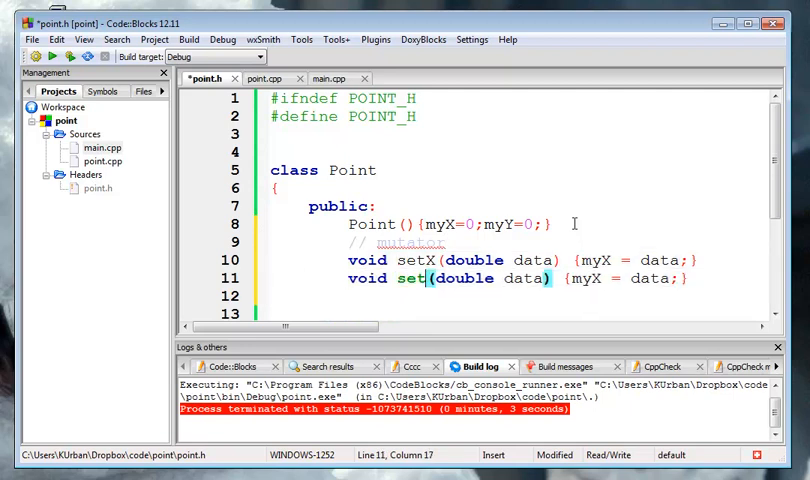
{"action": "type", "text": "Y"}
{"action": "key", "text": "Right"}
{"action": "key", "text": "Right"}
{"action": "key", "text": "Right"}
{"action": "key", "text": "Right"}
{"action": "key", "text": "Right"}
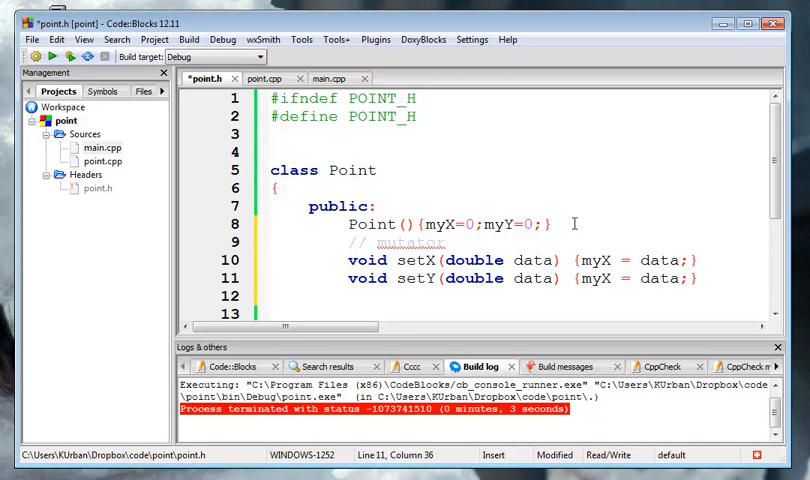
{"action": "key", "text": "BackSpace"}
{"action": "type", "text": "Y"}
{"action": "key", "text": "Down"}
{"action": "key", "text": "Return"}
Write inline accessors getX returning myX and getY returning myY in point.h, fixing typos
{"action": "key", "text": "Tab"}
{"action": "type", "text": "/"}
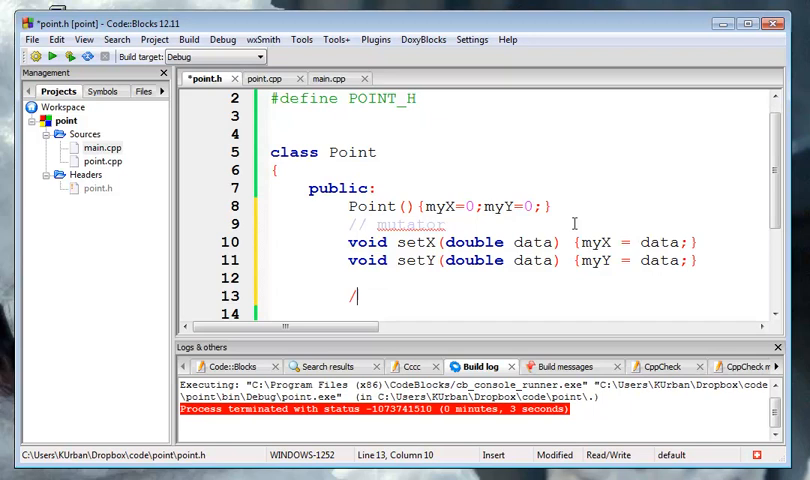
{"action": "type", "text": "/ accesso"}
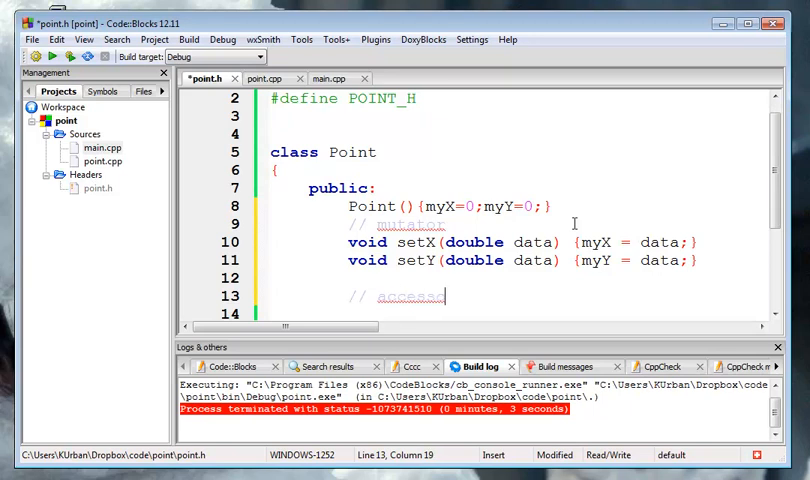
{"action": "type", "text": "r"}
{"action": "key", "text": "Return"}
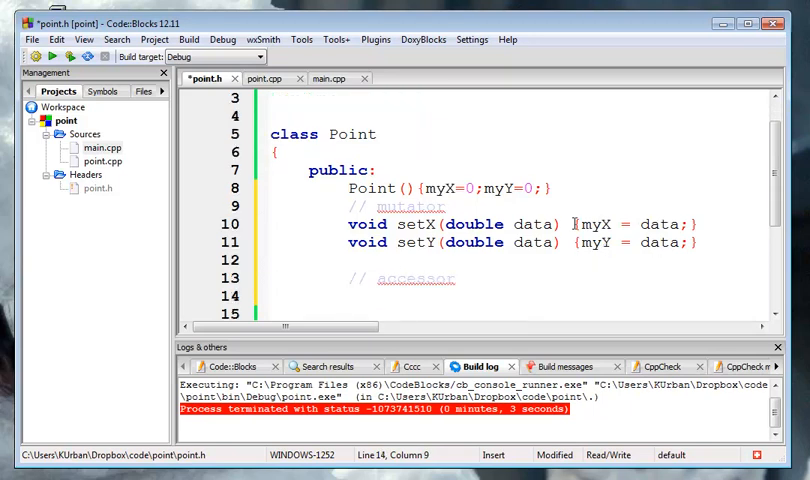
{"action": "type", "text": "dou"}
{"action": "type", "text": "ble ge"}
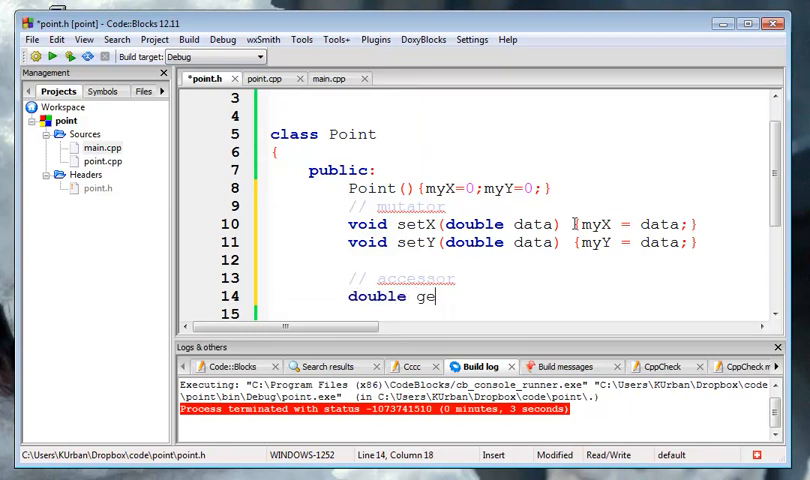
{"action": "type", "text": "tX() "}
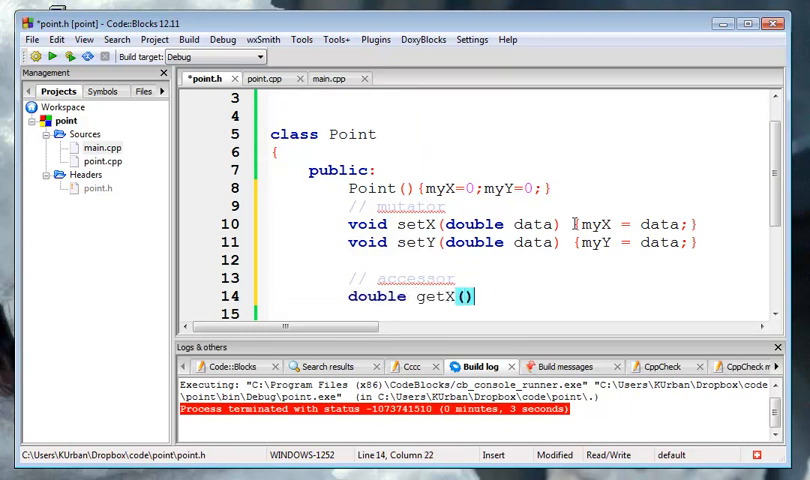
{"action": "type", "text": " {ret"}
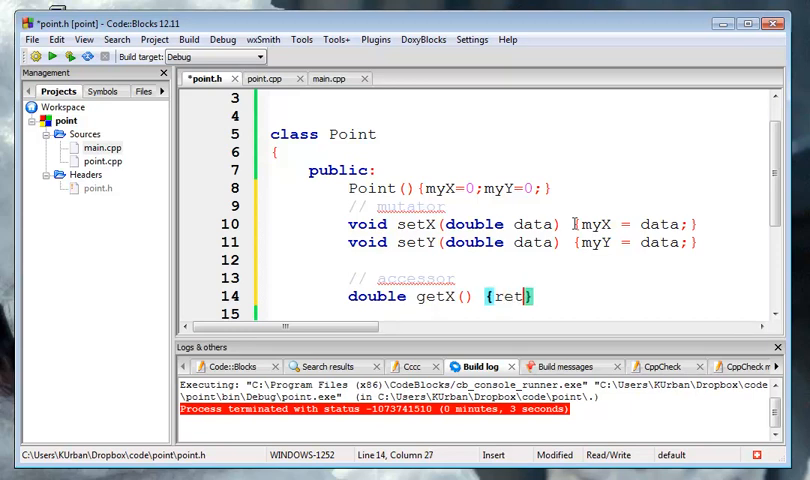
{"action": "type", "text": "urn m"}
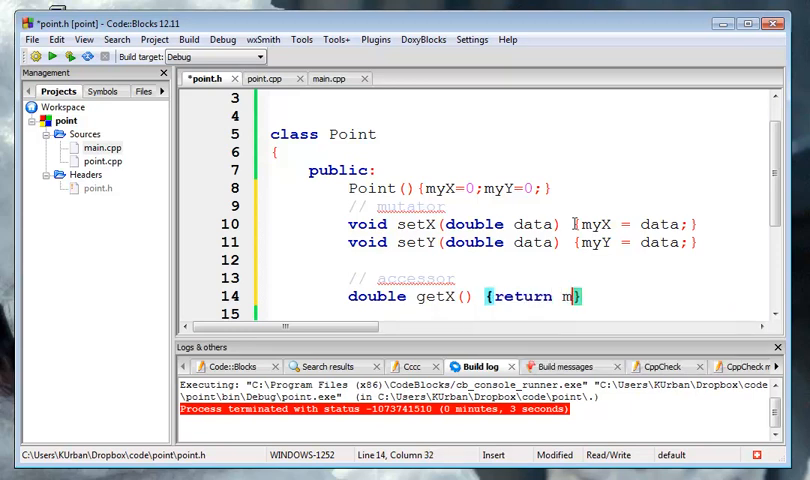
{"action": "type", "text": "yX}"}
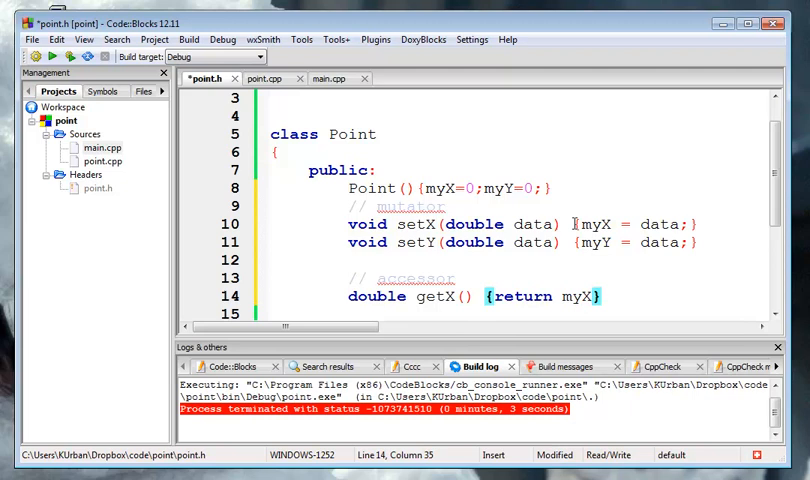
{"action": "type", "text": ";"}
{"action": "key", "text": "Return"}
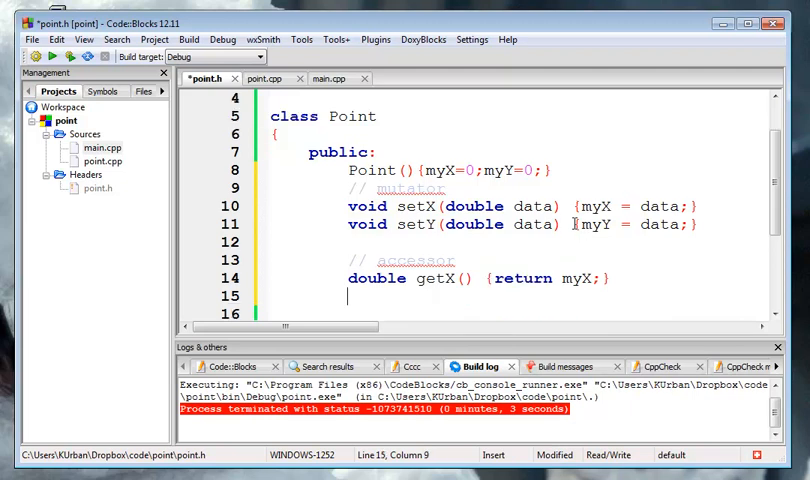
{"action": "type", "text": "double "}
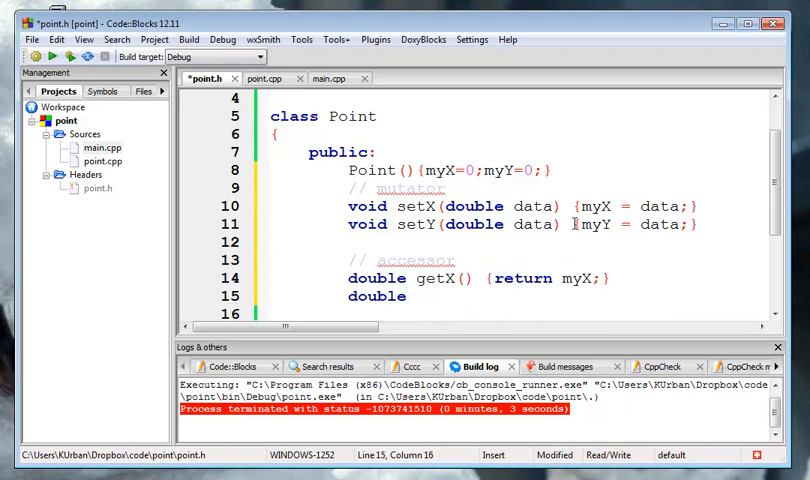
{"action": "type", "text": "gey"}
{"action": "key", "text": "BackSpace"}
{"action": "type", "text": "tY"}
{"action": "type", "text": "() }"}
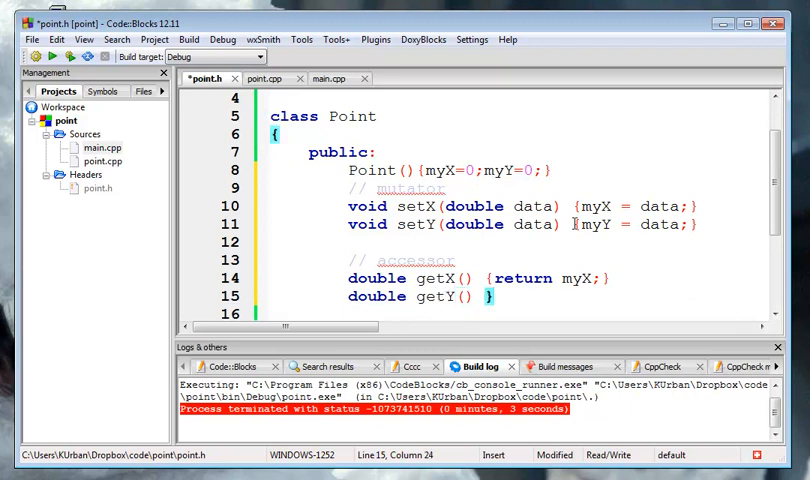
{"action": "key", "text": "BackSpace"}
{"action": "type", "text": "P"}
{"action": "key", "text": "BackSpace"}
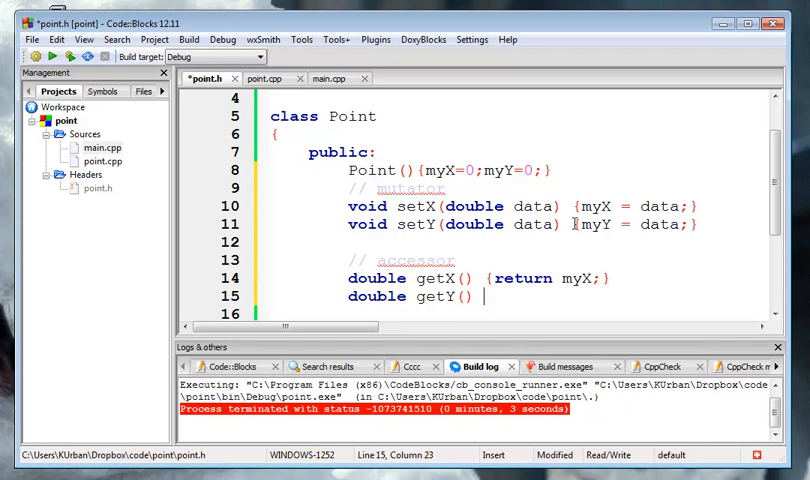
{"action": "type", "text": "{return m"}
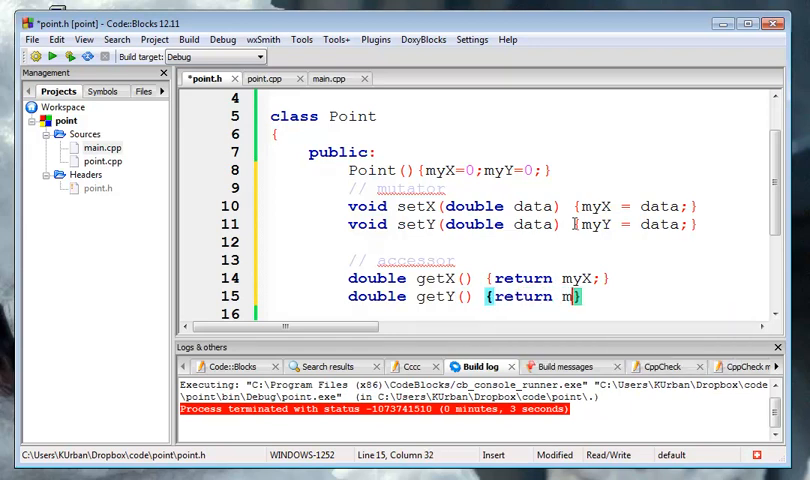
{"action": "type", "text": "yY;"}
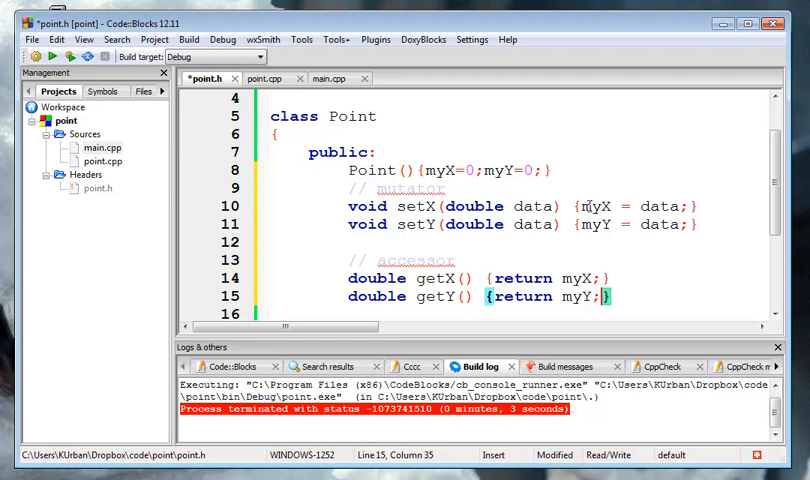
Review the constructor, setX and getX code in point.h, then build and run the project
{"action": "left_click_drag", "start_coordinate": [428, 170], "coordinate": [520, 170]}
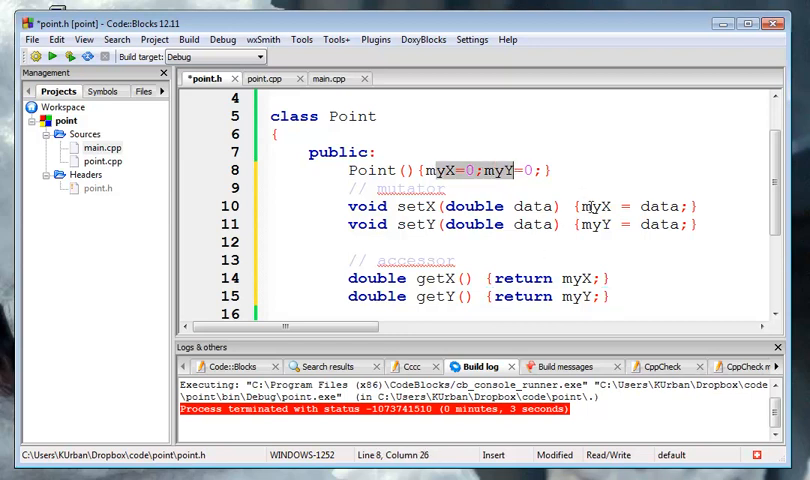
{"action": "left_click_drag", "start_coordinate": [583, 206], "coordinate": [680, 206]}
{"action": "left_click", "coordinate": [527, 278]}
{"action": "left_click_drag", "start_coordinate": [497, 278], "coordinate": [590, 278]}
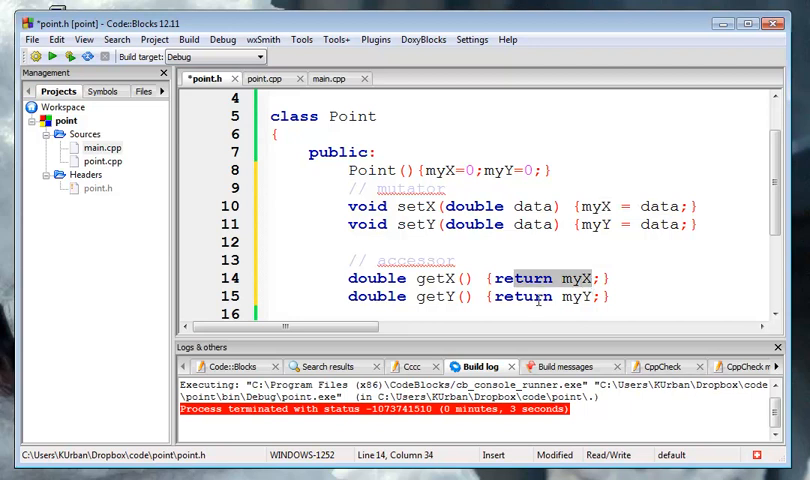
{"action": "left_click_drag", "start_coordinate": [497, 296], "coordinate": [560, 296]}
{"action": "scroll", "coordinate": [548, 248], "scroll_direction": "down", "scroll_amount": 1}
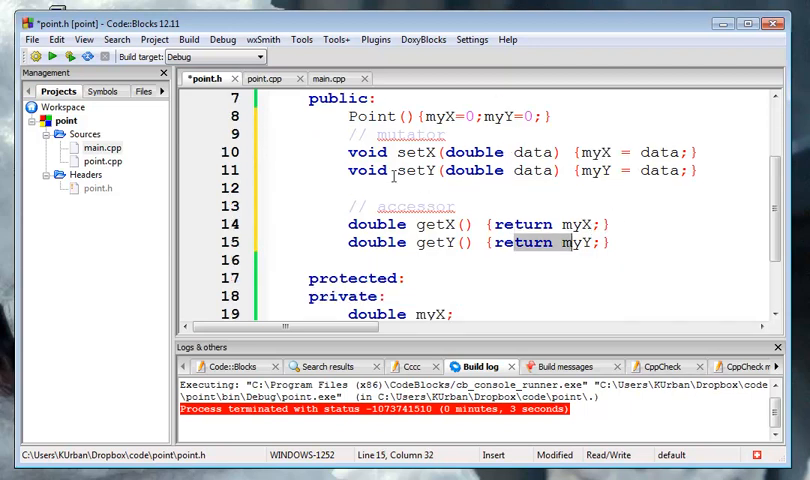
{"action": "left_click", "coordinate": [634, 244]}
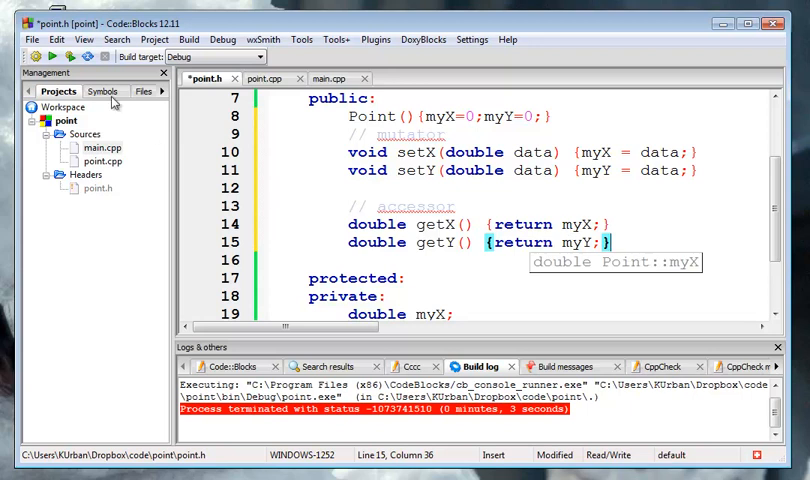
{"action": "left_click", "coordinate": [70, 56]}
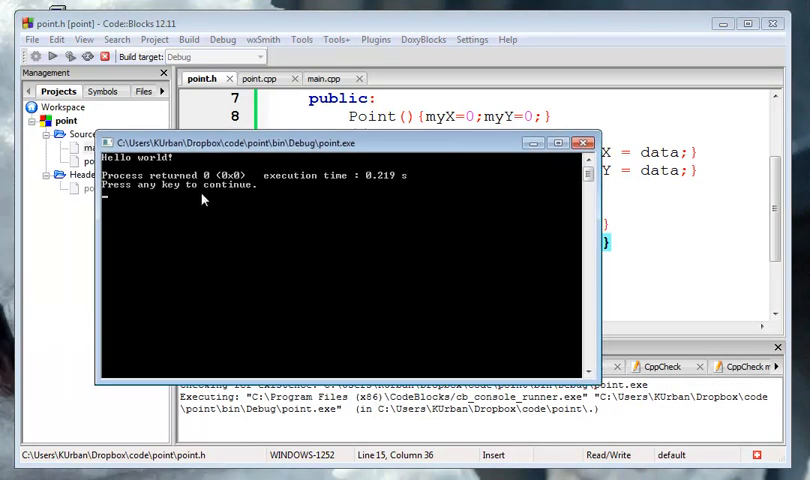
Close the console and add p.setX(12.5); after Point p in main.cpp
{"action": "left_click", "coordinate": [584, 143]}
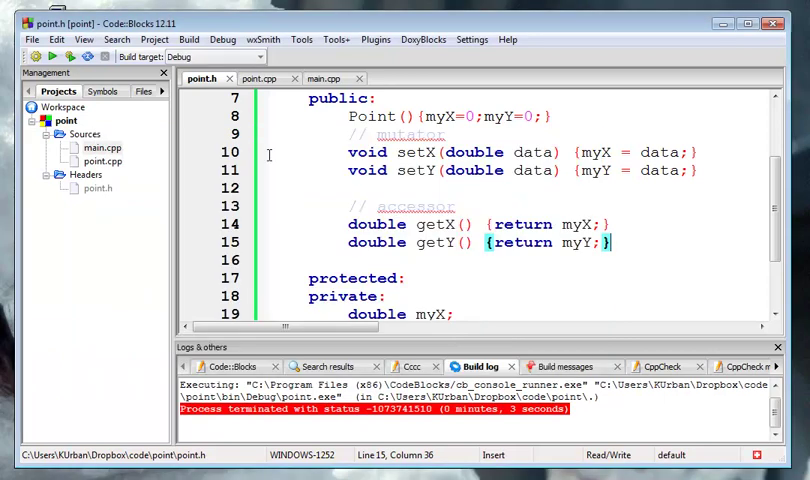
{"action": "double_click", "coordinate": [102, 148]}
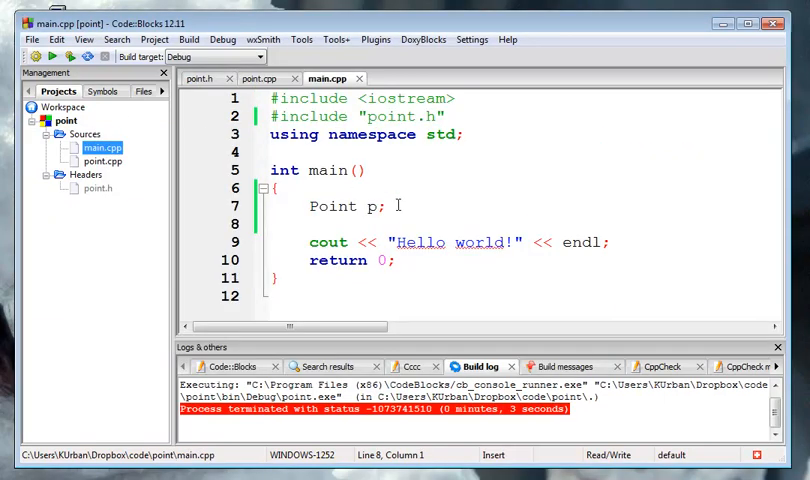
{"action": "left_click", "coordinate": [390, 206]}
{"action": "key", "text": "Return"}
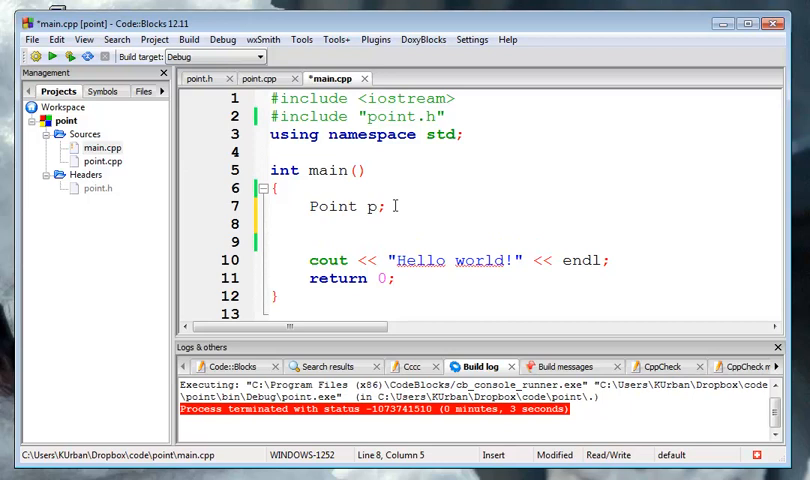
{"action": "type", "text": "p.set"}
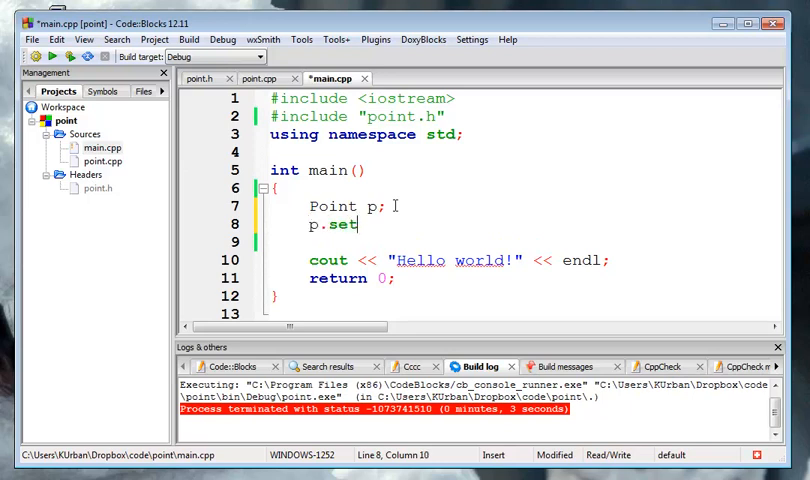
{"action": "type", "text": "(x"}
{"action": "key", "text": "Left"}
{"action": "key", "text": "Left"}
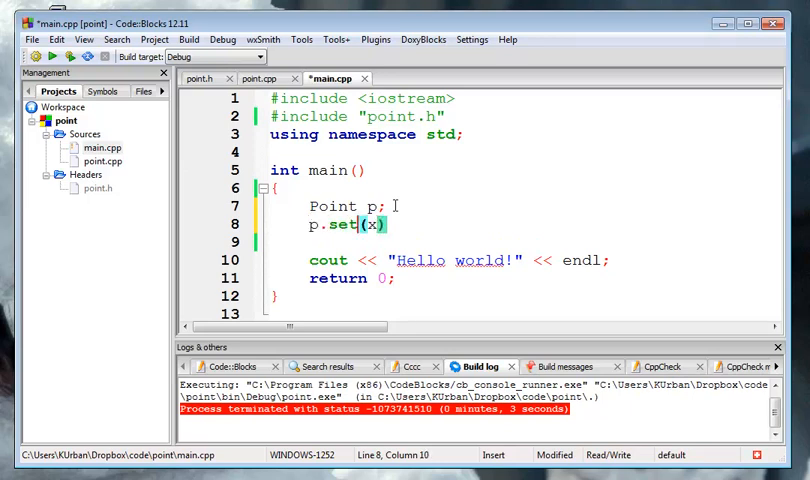
{"action": "type", "text": "X"}
{"action": "key", "text": "Right"}
{"action": "key", "text": "Right"}
{"action": "key", "text": "BackSpace"}
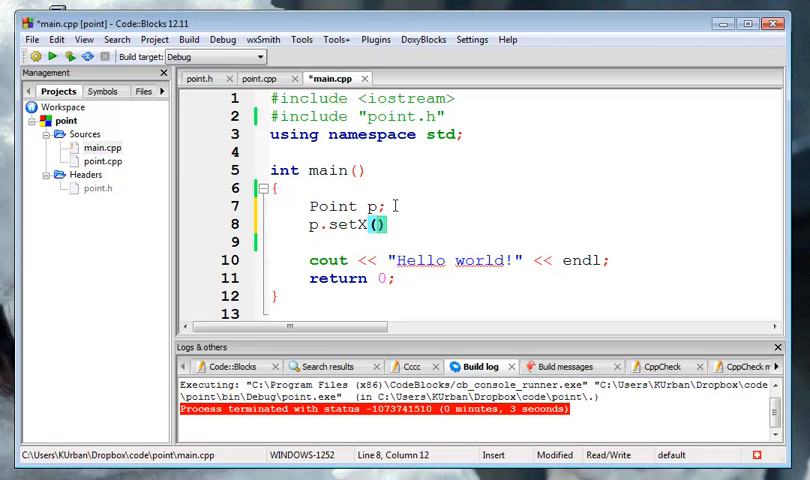
{"action": "type", "text": "12.5"}
{"action": "key", "text": "Right"}
{"action": "type", "text": ";"}
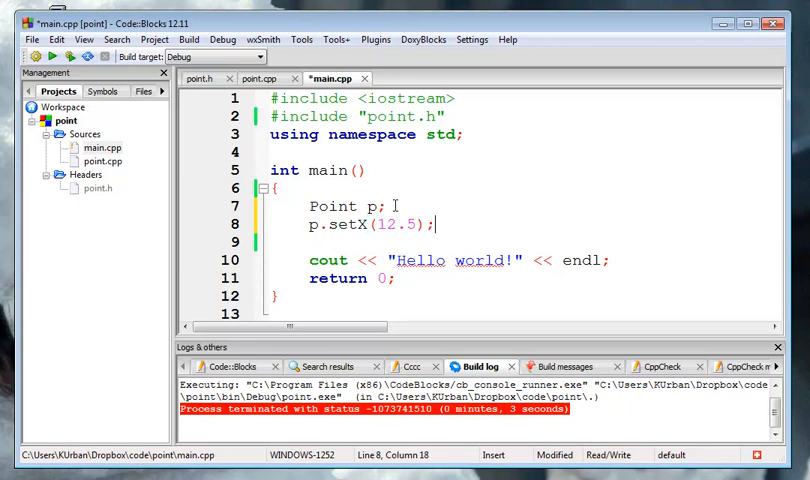
Add p.setY(34.6); and p.print(); calls in main.cpp
{"action": "key", "text": "Return"}
{"action": "type", "text": "p.set"}
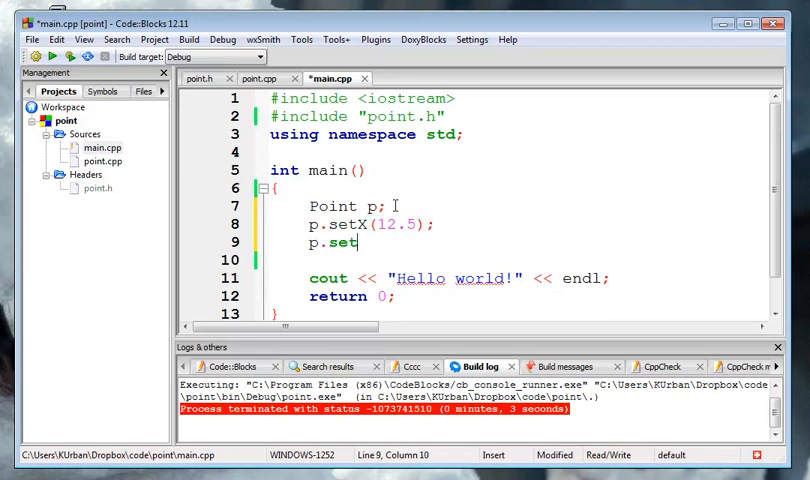
{"action": "type", "text": "Y("}
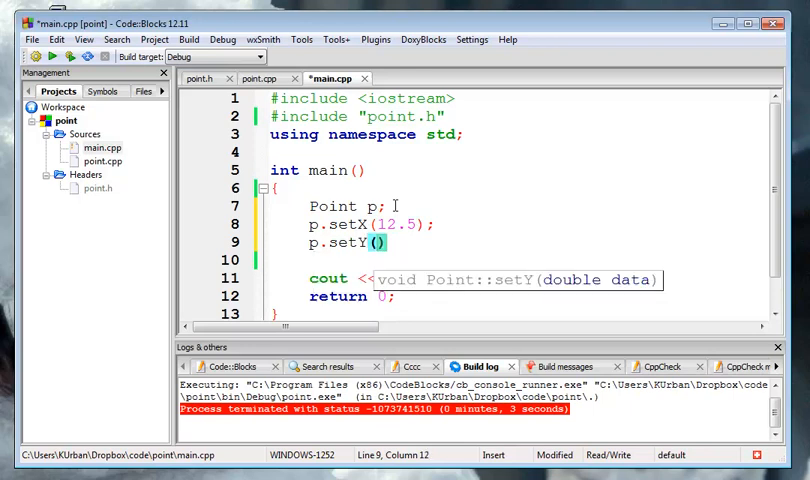
{"action": "type", "text": "34."}
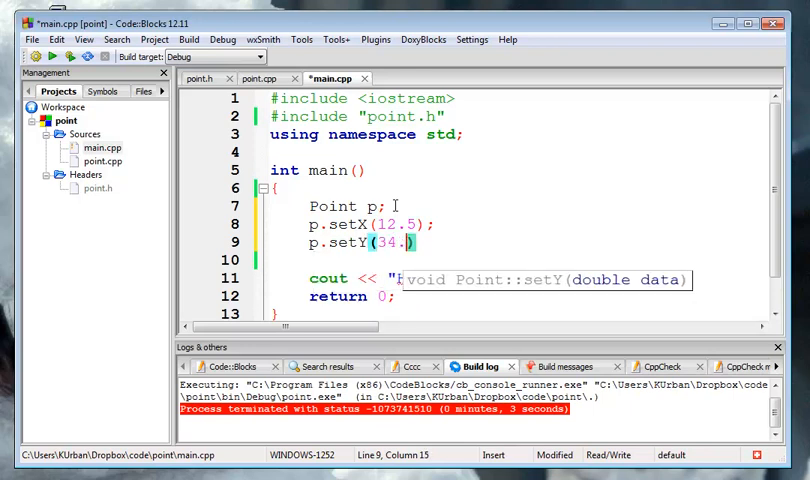
{"action": "type", "text": "6"}
{"action": "key", "text": "Right"}
{"action": "type", "text": ";"}
{"action": "key", "text": "Return"}
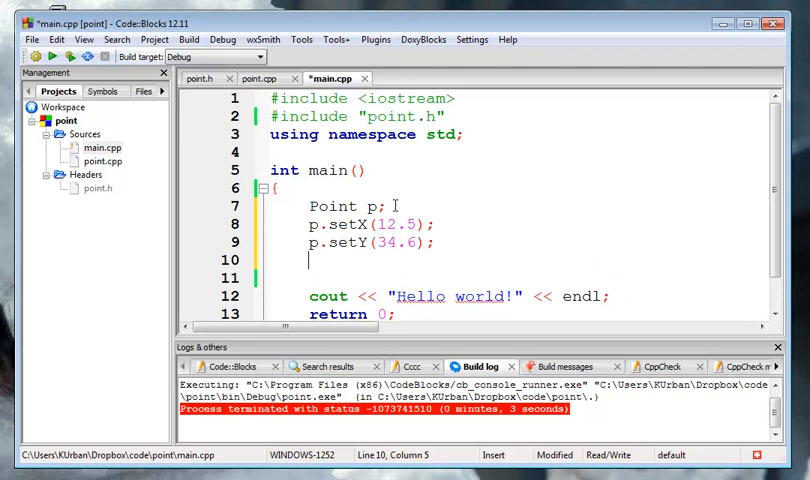
{"action": "key", "text": "Return"}
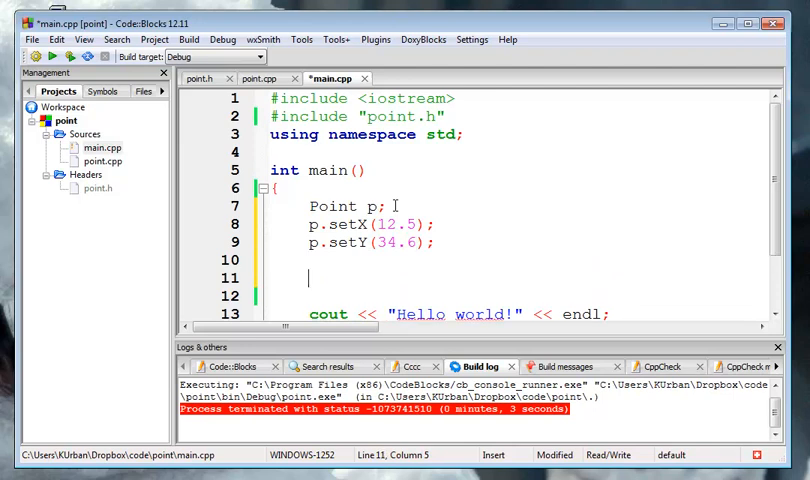
{"action": "type", "text": "pr"}
{"action": "key", "text": "BackSpace"}
{"action": "key", "text": "BackSpace"}
{"action": "type", "text": "p."}
{"action": "type", "text": "print();"}
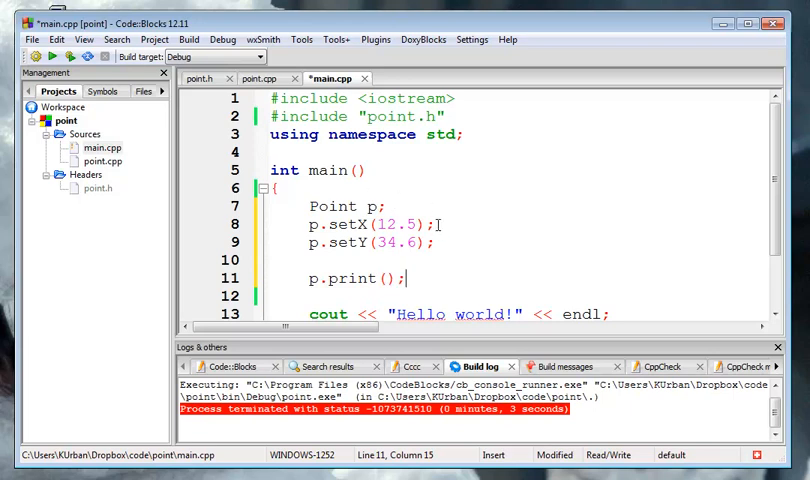
Build and run, see the 'no member named print' error on p.print(), and switch files
{"action": "left_click", "coordinate": [70, 56]}
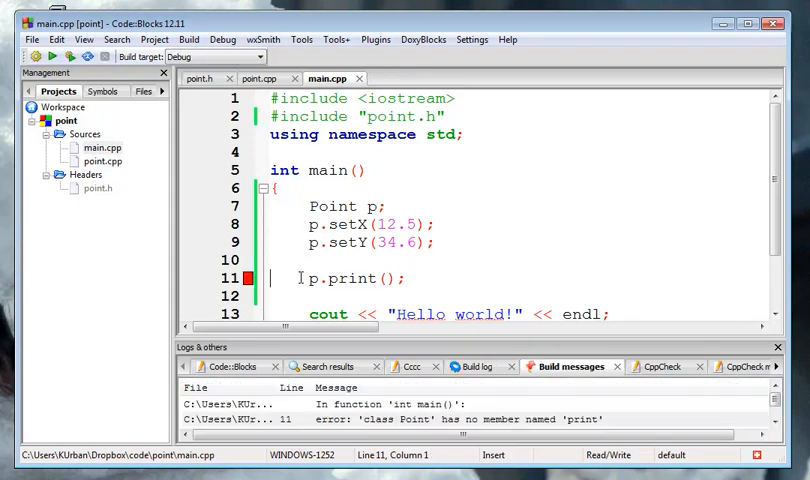
{"action": "left_click_drag", "start_coordinate": [309, 278], "coordinate": [405, 278]}
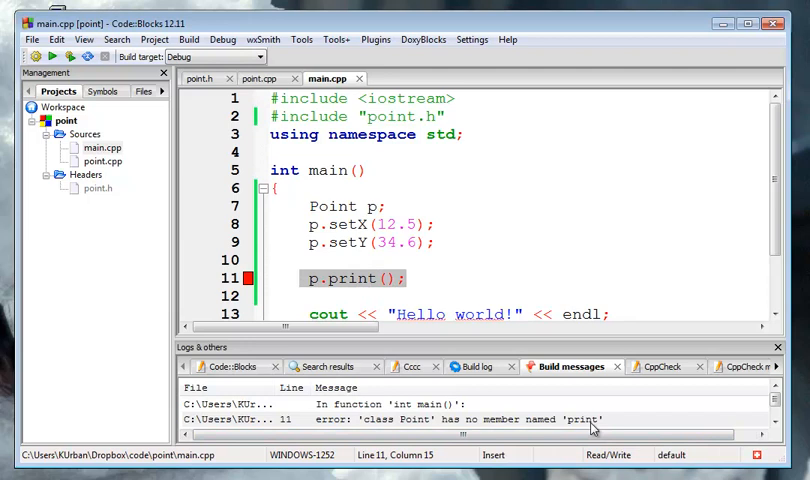
{"action": "left_click", "coordinate": [465, 280]}
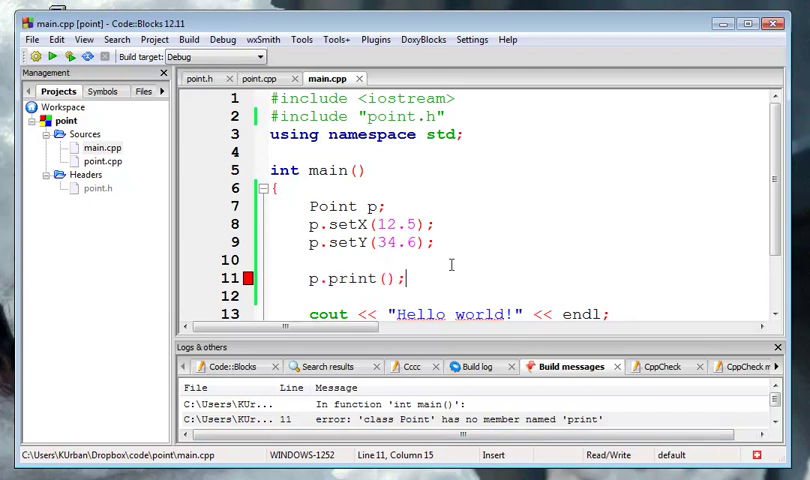
{"action": "left_click", "coordinate": [259, 78]}
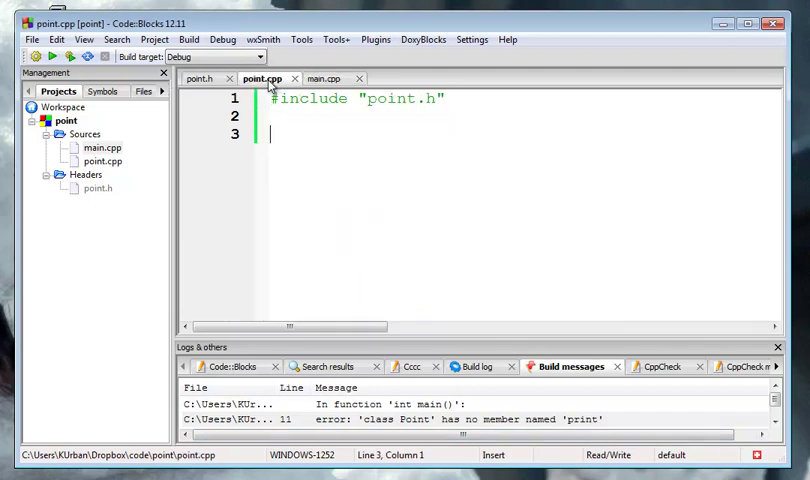
Declare void print(); in Point's public section of point.h below getY
{"action": "left_click", "coordinate": [200, 78]}
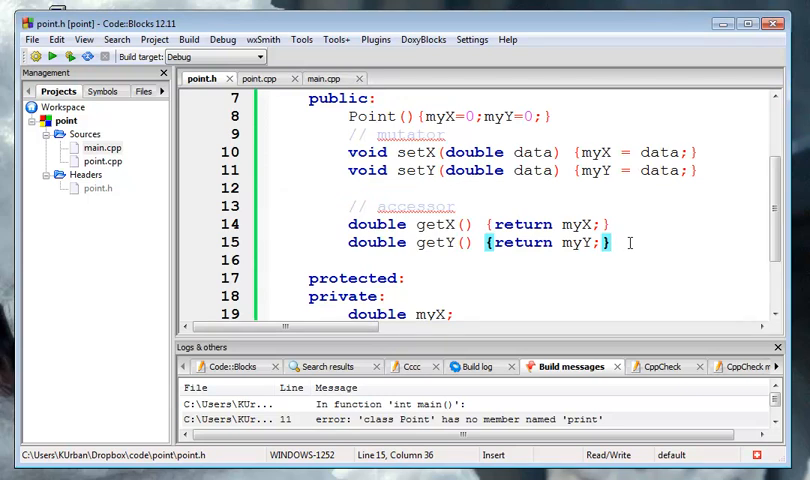
{"action": "type", "text": "0"}
{"action": "key", "text": "BackSpace"}
{"action": "key", "text": "Return"}
{"action": "key", "text": "Return"}
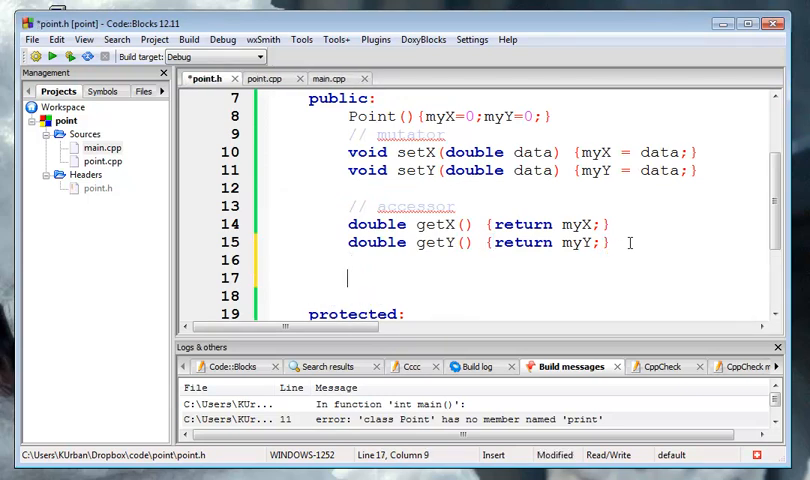
{"action": "type", "text": "void "}
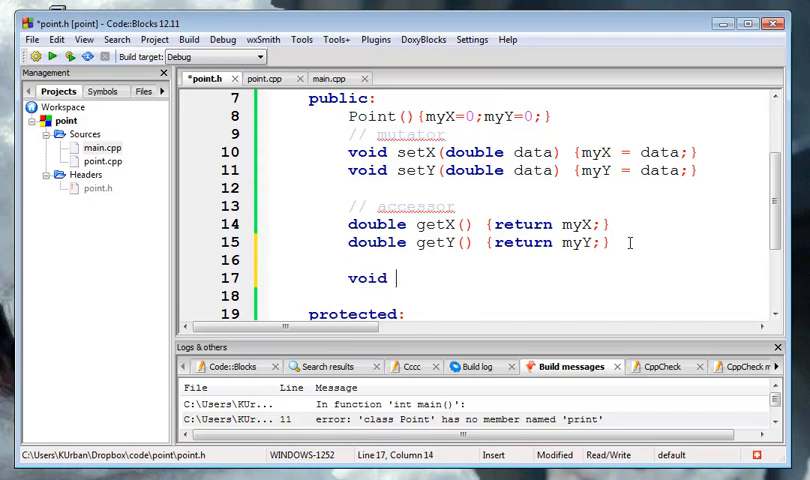
{"action": "type", "text": "print()"}
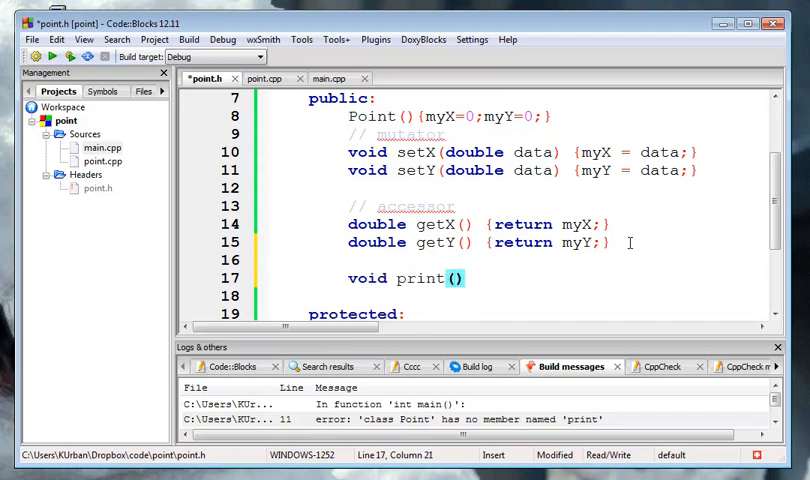
{"action": "type", "text": ";"}
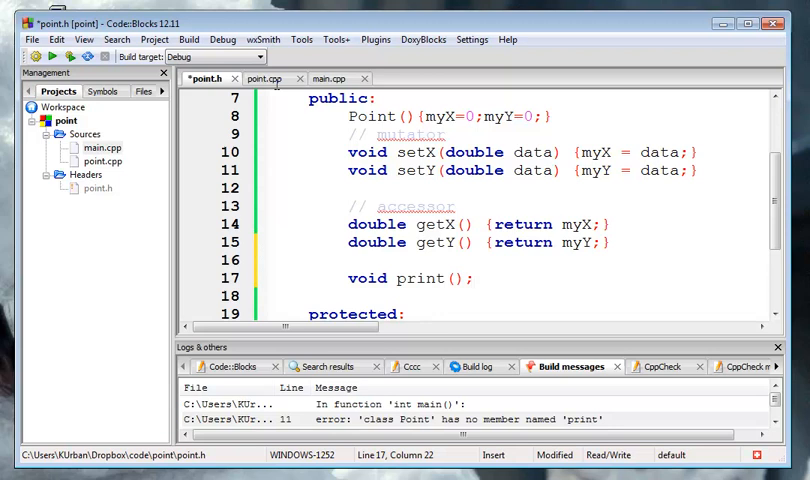
Add #include <iostream> and using namespace std; at the top of point.cpp
{"action": "left_click", "coordinate": [264, 78]}
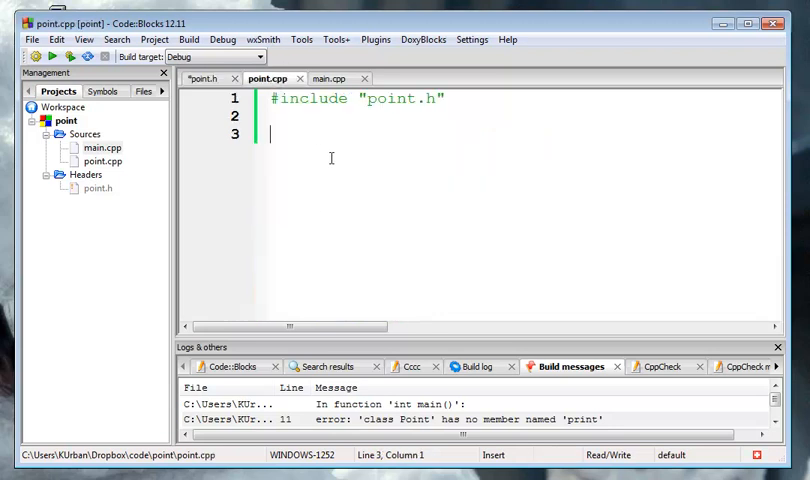
{"action": "type", "text": "#incl"}
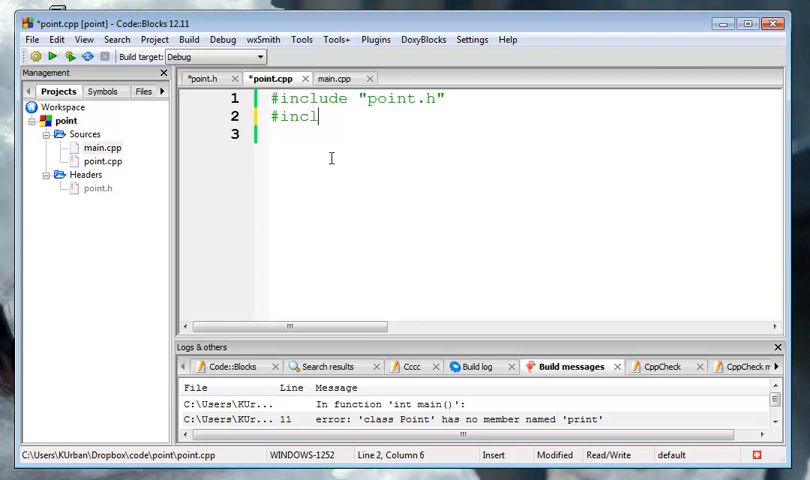
{"action": "type", "text": "ude <iostre"}
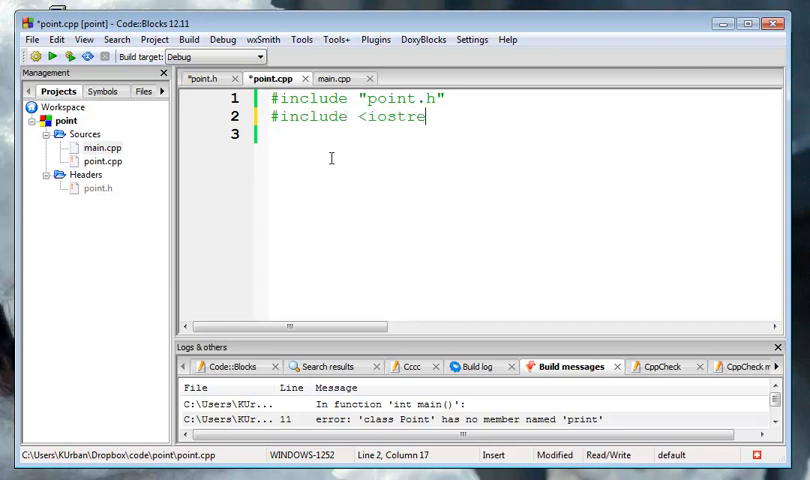
{"action": "type", "text": "am>"}
{"action": "key", "text": "Return"}
{"action": "key", "text": "Return"}
{"action": "type", "text": "ud"}
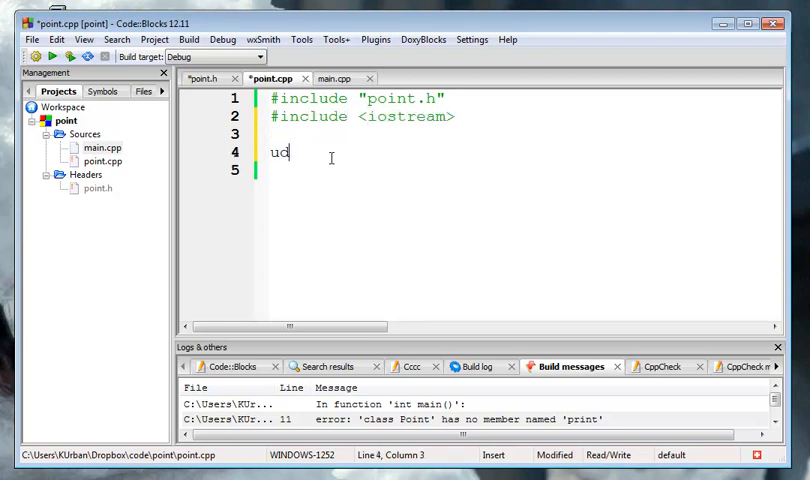
{"action": "key", "text": "BackSpace"}
{"action": "type", "text": "sing "}
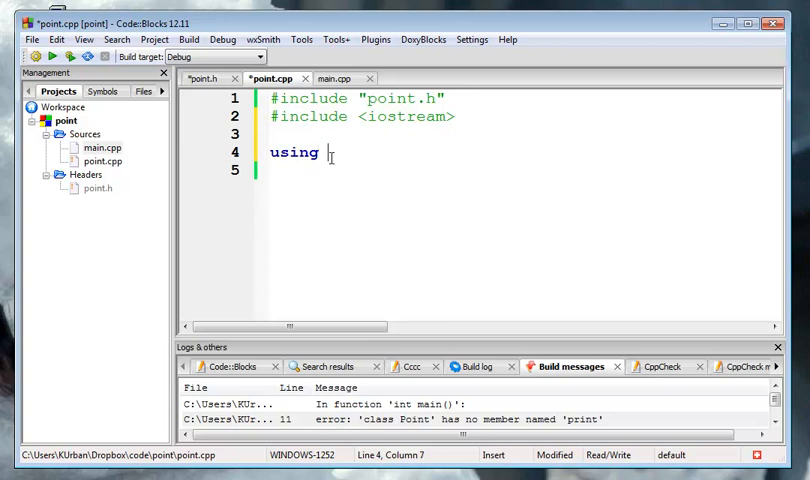
{"action": "type", "text": "namespa"}
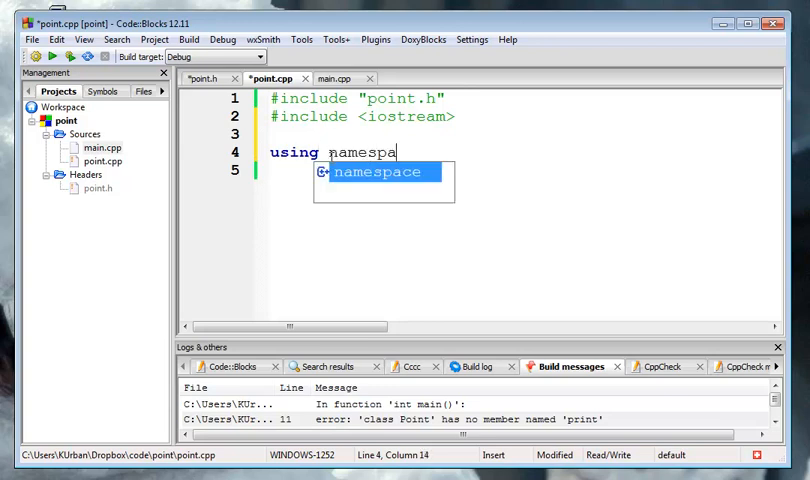
{"action": "type", "text": "ce std;"}
{"action": "key", "text": "Return"}
{"action": "key", "text": "Return"}
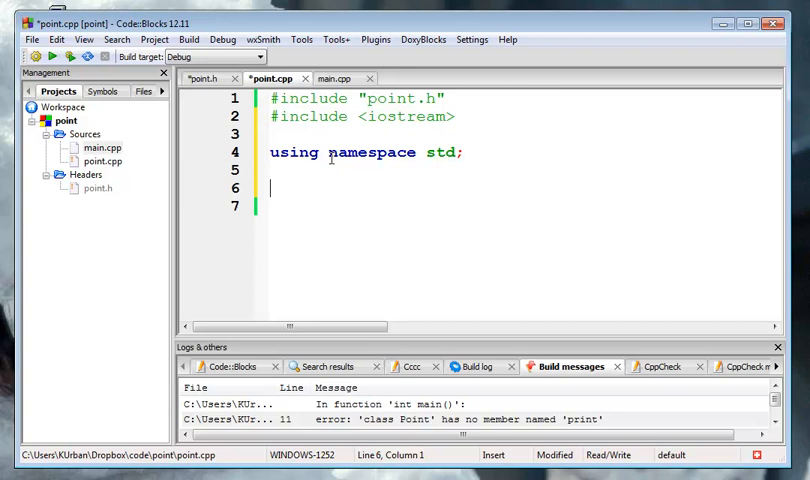
{"action": "type", "text": "voi"}
{"action": "type", "text": "d Point"}
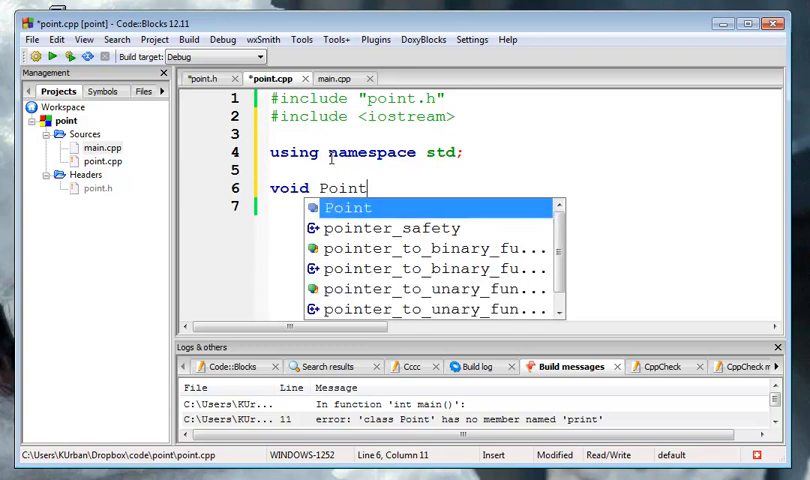
{"action": "type", "text": "::pritn"}
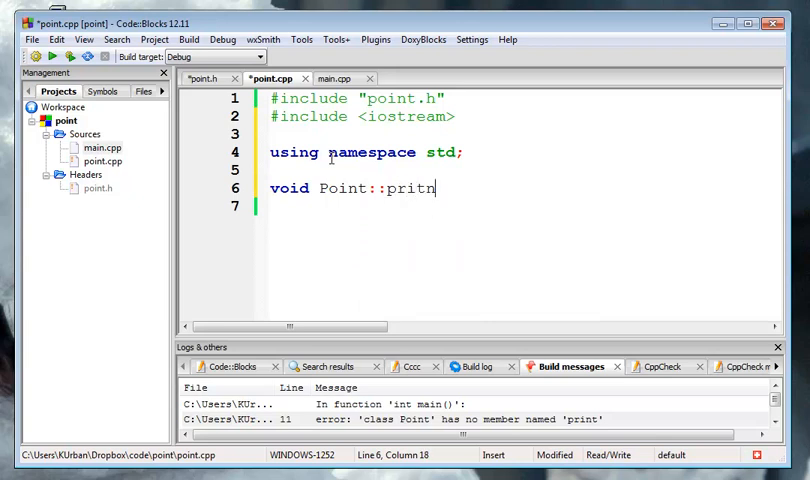
Begin an empty void Point::print() definition with braces in point.cpp
{"action": "key", "text": "BackSpace"}
{"action": "key", "text": "BackSpace"}
{"action": "type", "text": "nt()"}
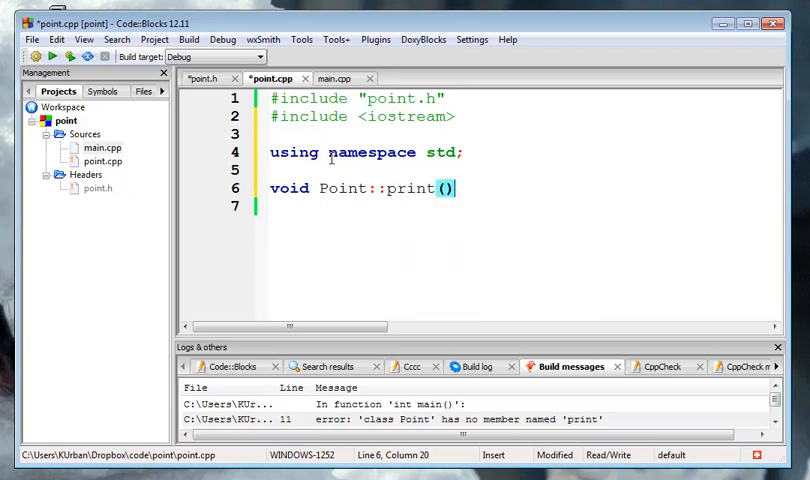
{"action": "key", "text": "Return"}
{"action": "type", "text": "{"}
Make Point::print stream "(", myX, ",", myY, ")" to cout, then build and run
{"action": "key", "text": "Return"}
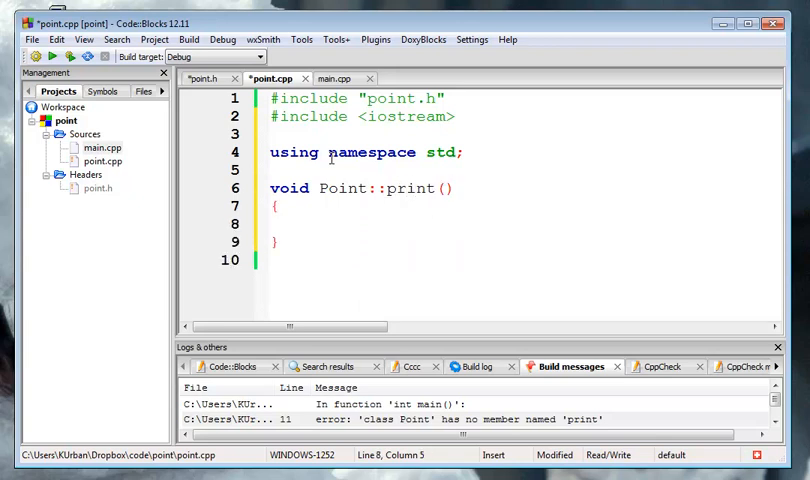
{"action": "type", "text": "cout <<"}
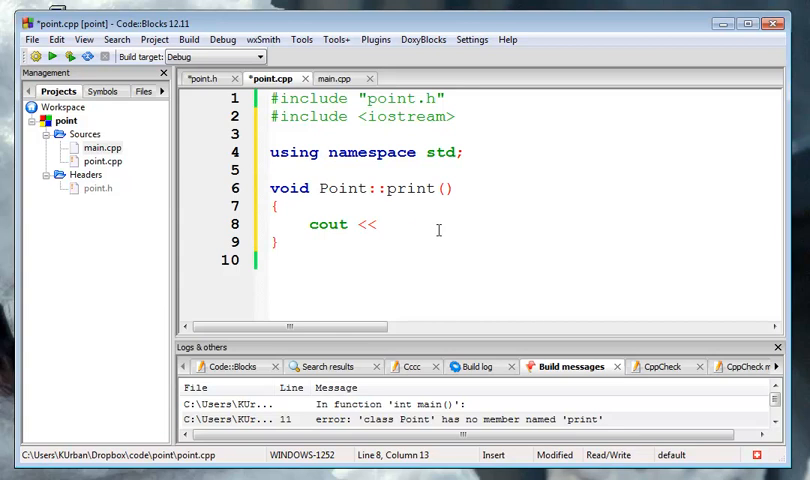
{"action": "type", "text": "\"(\""}
{"action": "key", "text": "Return"}
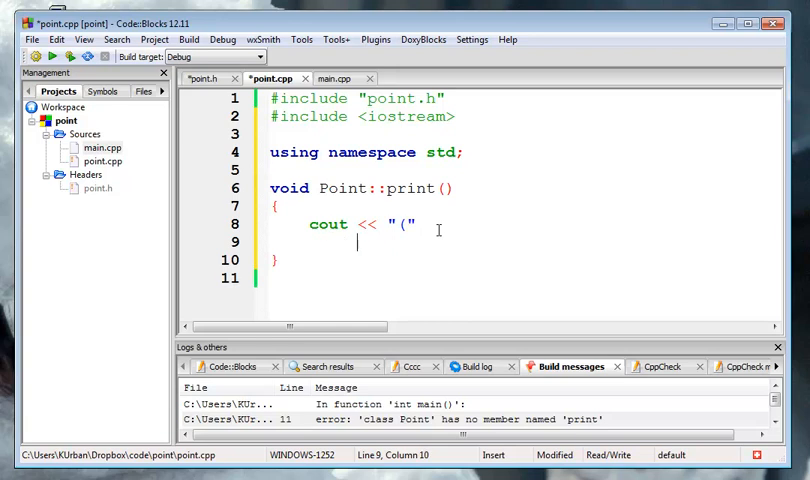
{"action": "type", "text": "<< "}
{"action": "type", "text": "myX"}
{"action": "key", "text": "Return"}
{"action": "type", "text": "<< "}
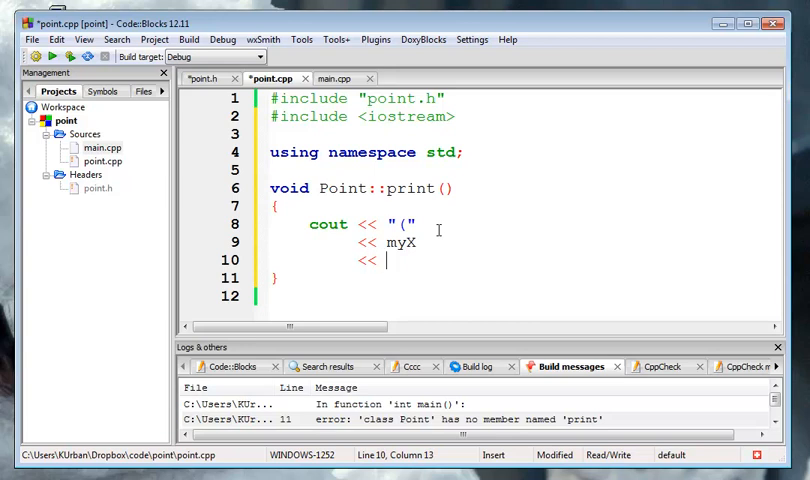
{"action": "type", "text": "\","}
{"action": "type", "text": "\""}
{"action": "key", "text": "Return"}
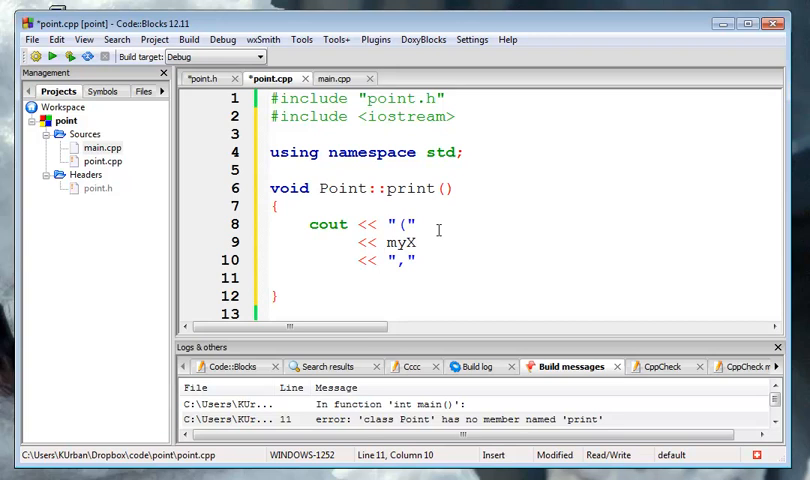
{"action": "type", "text": "<< myY"}
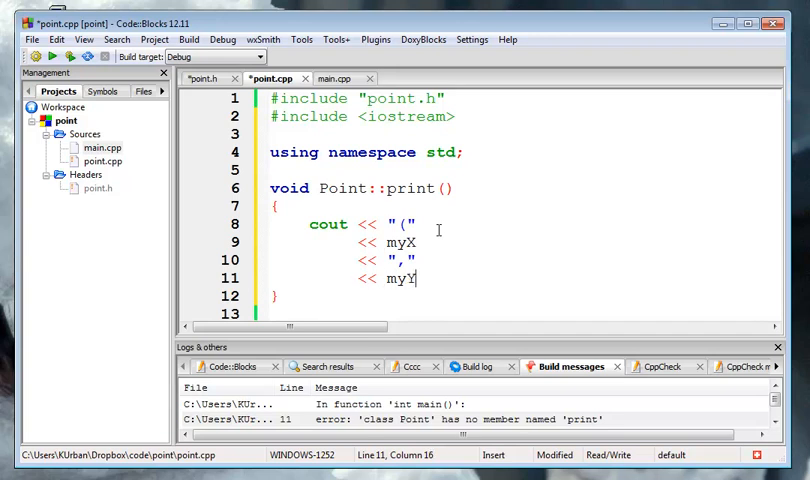
{"action": "key", "text": "Return"}
{"action": "type", "text": "<< "}
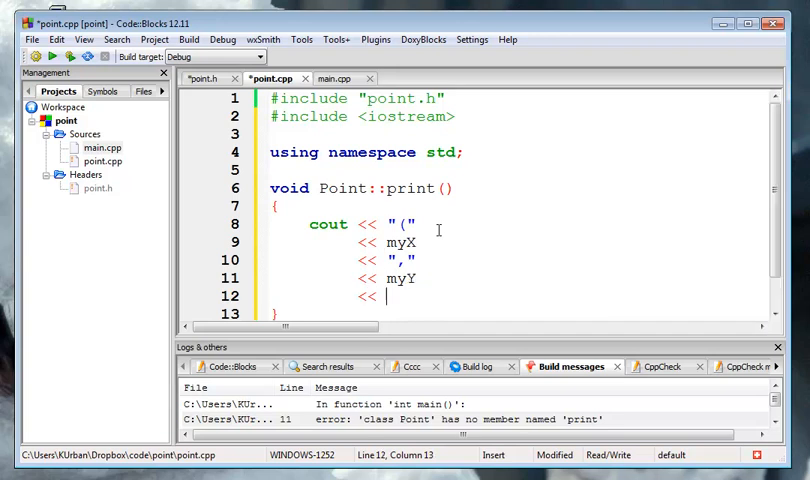
{"action": "type", "text": "\")"}
{"action": "type", "text": " ;"}
{"action": "left_click", "coordinate": [69, 56]}
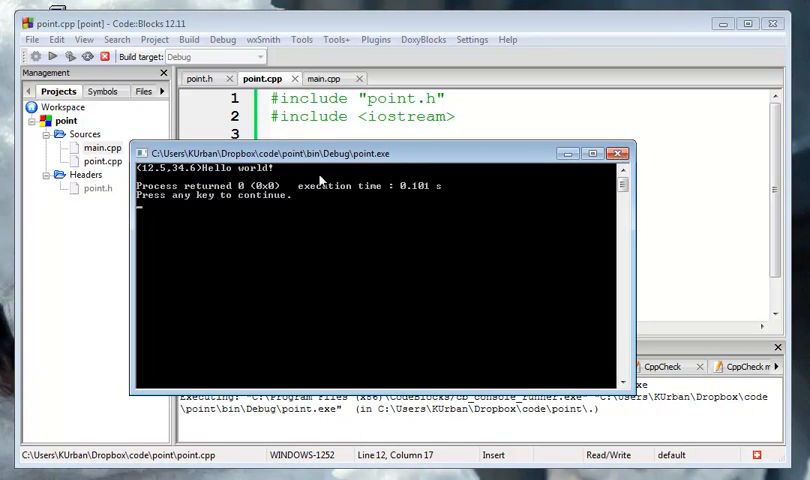
Close the console after it prints (12.5,34.6) and Hello world!
{"action": "left_click", "coordinate": [616, 153]}
{"action": "scroll", "coordinate": [477, 220], "scroll_direction": "down", "scroll_amount": 1}
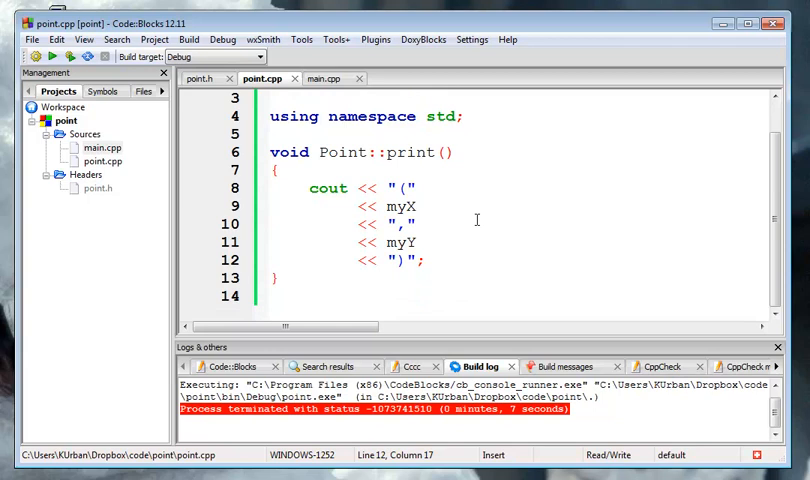
Open point.h and place the cursor at the end of the default Point() constructor line
{"action": "left_click", "coordinate": [102, 161]}
{"action": "left_click", "coordinate": [97, 188]}
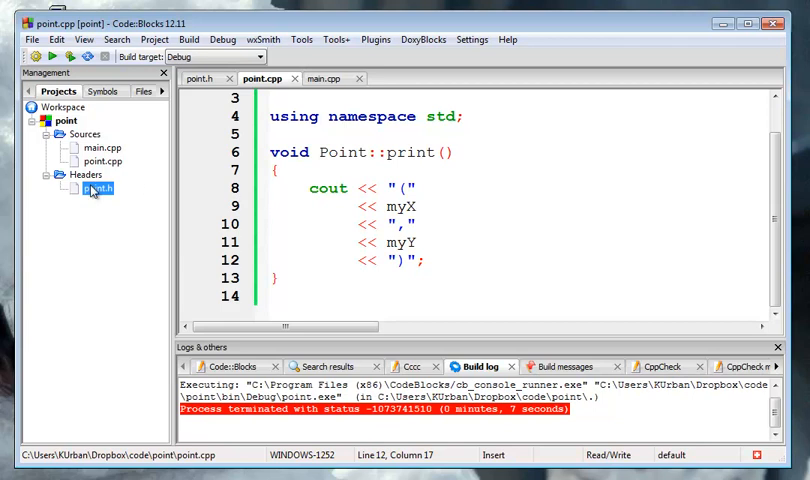
{"action": "key", "text": "ctrl+Tab"}
{"action": "left_click_drag", "start_coordinate": [348, 152], "coordinate": [583, 243]}
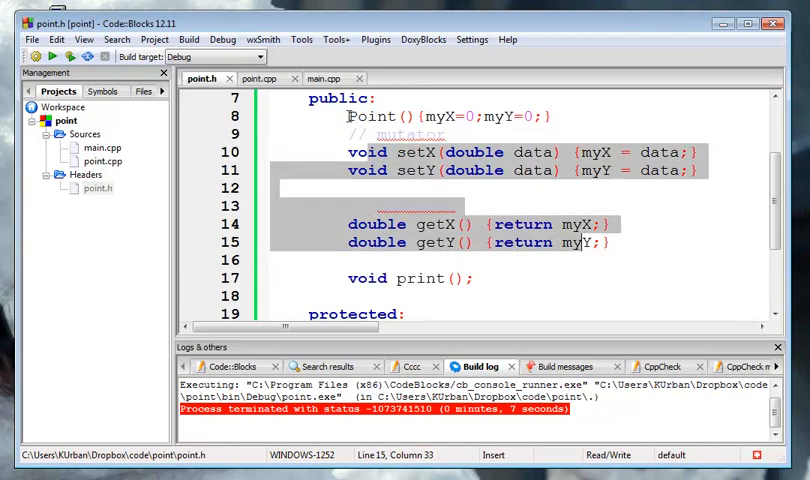
{"action": "left_click", "coordinate": [423, 117]}
{"action": "left_click", "coordinate": [553, 117]}
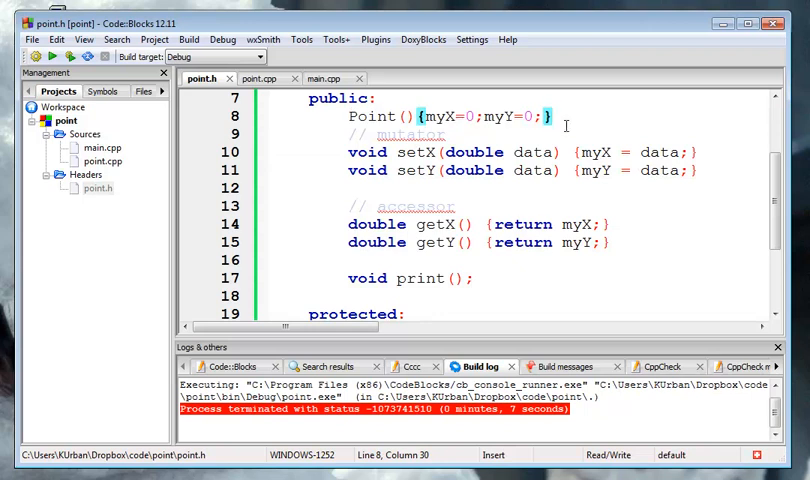
Add a Point(double x, double y) constructor line and paste the default constructor's body below it
{"action": "key", "text": "Return"}
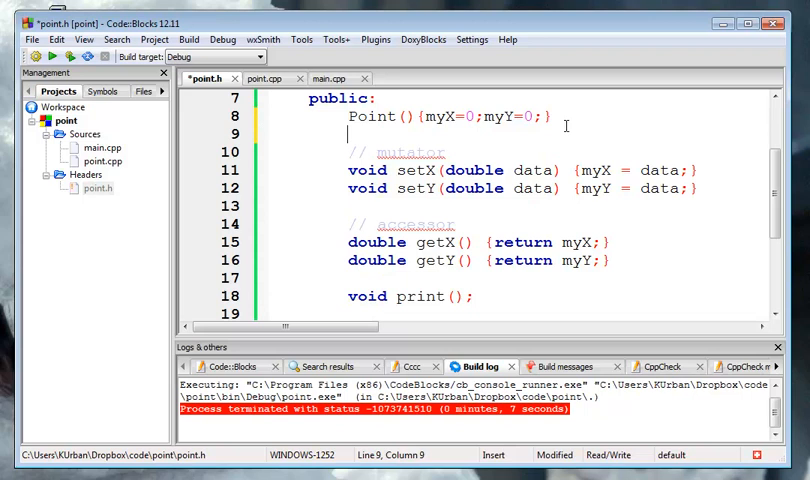
{"action": "type", "text": "poin"}
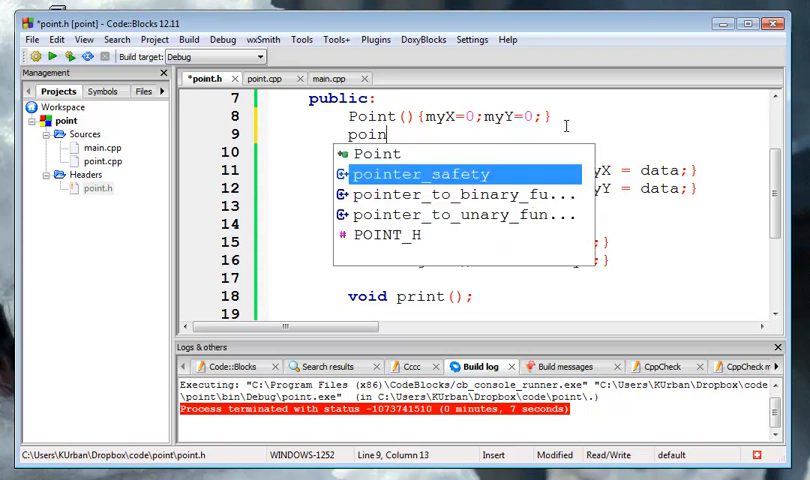
{"action": "key", "text": "BackSpace"}
{"action": "key", "text": "BackSpace"}
{"action": "key", "text": "BackSpace"}
{"action": "key", "text": "BackSpace"}
{"action": "type", "text": "Point "}
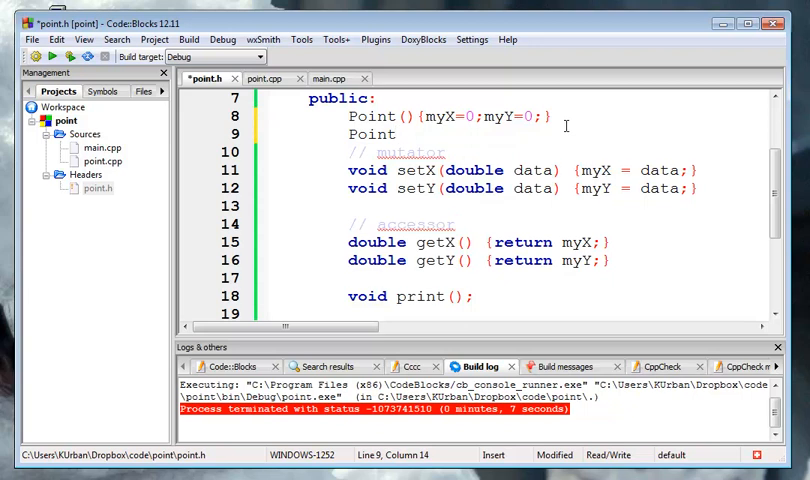
{"action": "type", "text": "("}
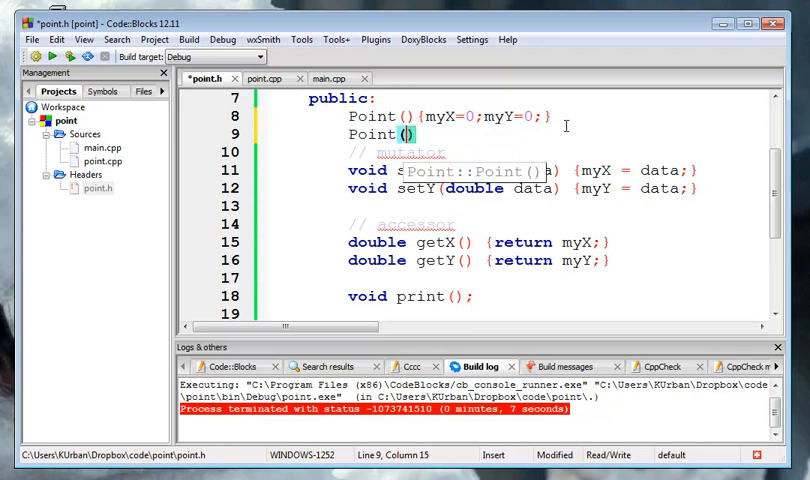
{"action": "type", "text": "double "}
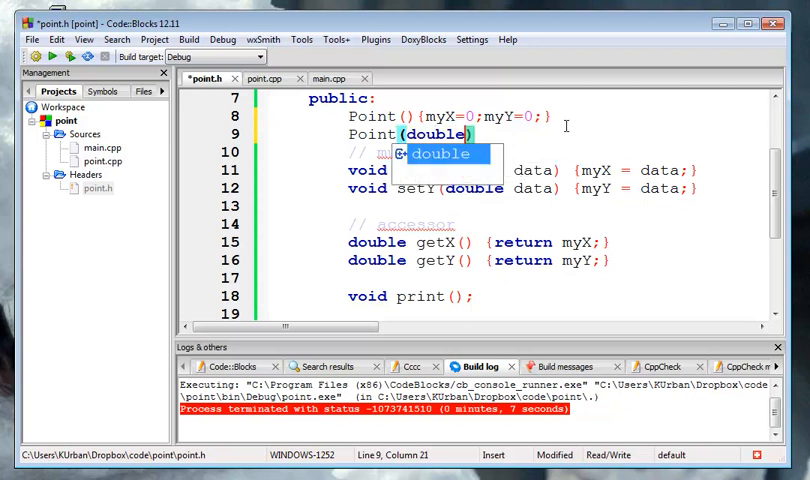
{"action": "type", "text": "x, dou"}
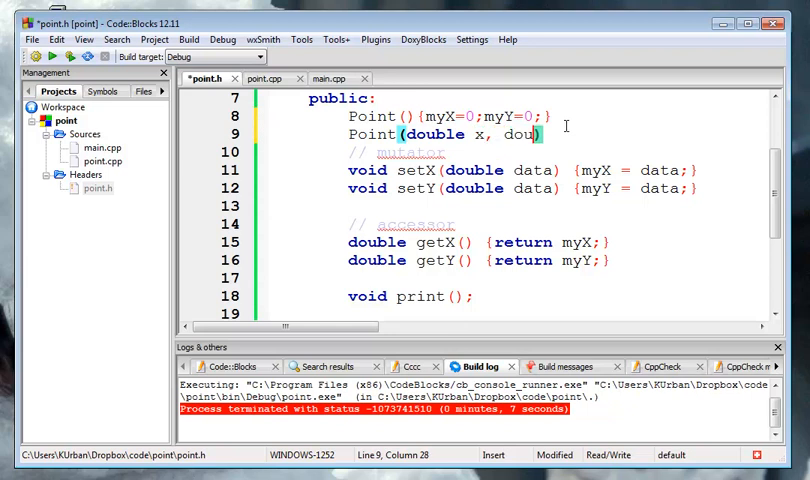
{"action": "type", "text": "ble "}
{"action": "type", "text": "y"}
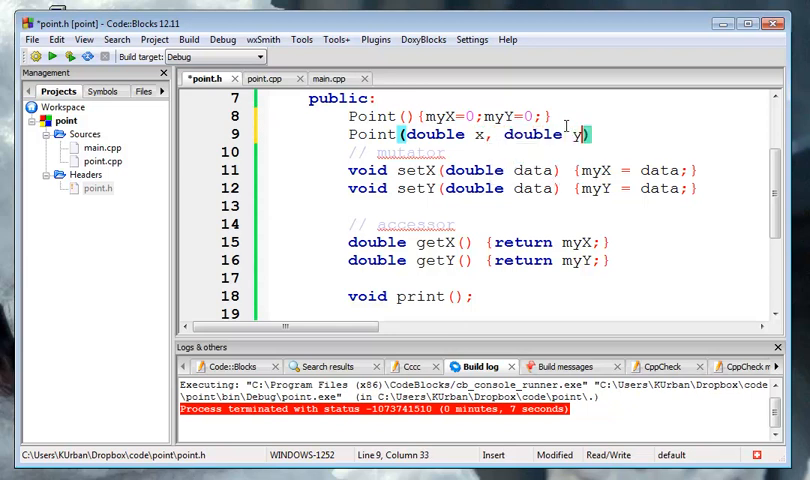
{"action": "type", "text": ")"}
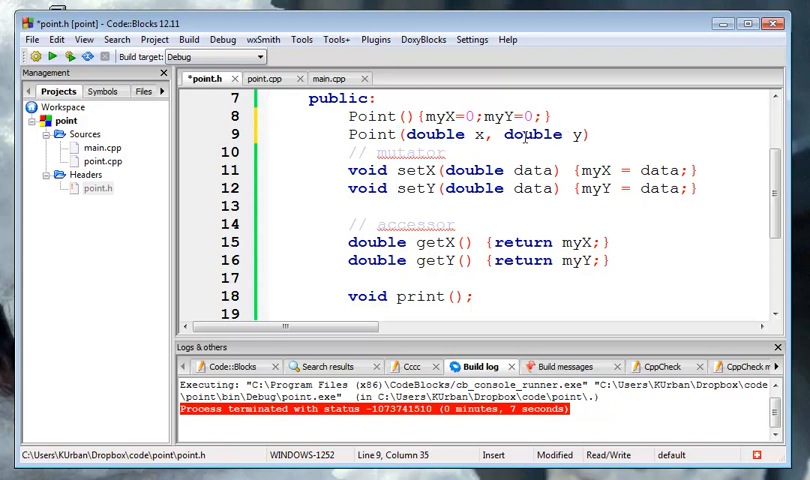
{"action": "left_click_drag", "start_coordinate": [420, 116], "coordinate": [565, 110]}
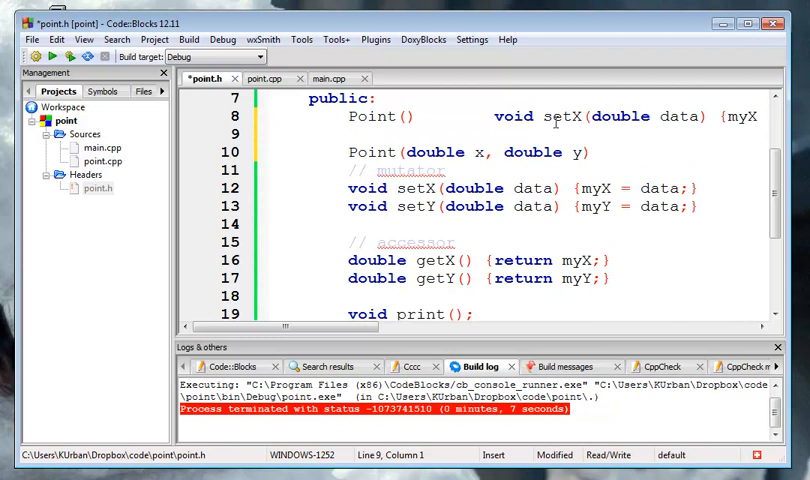
{"action": "type", "text": "{myX=0;myY=0;}"}
{"action": "left_click_drag", "start_coordinate": [420, 116], "coordinate": [565, 112]}
{"action": "key", "text": "ctrl+c"}
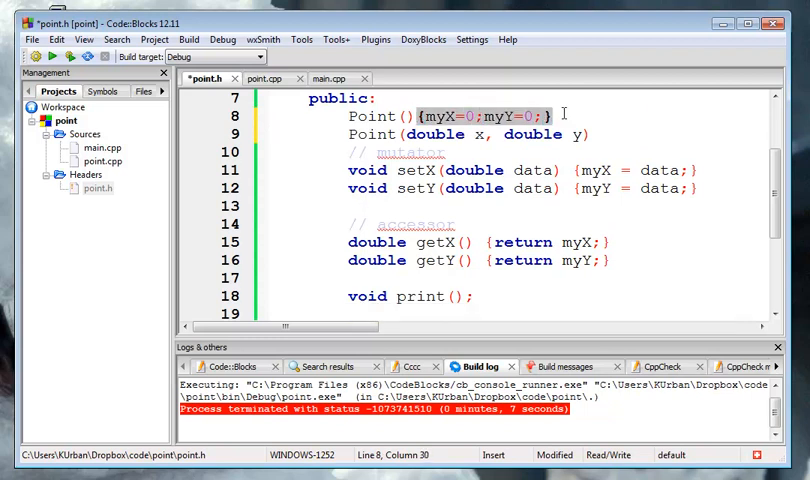
{"action": "left_click", "coordinate": [595, 134]}
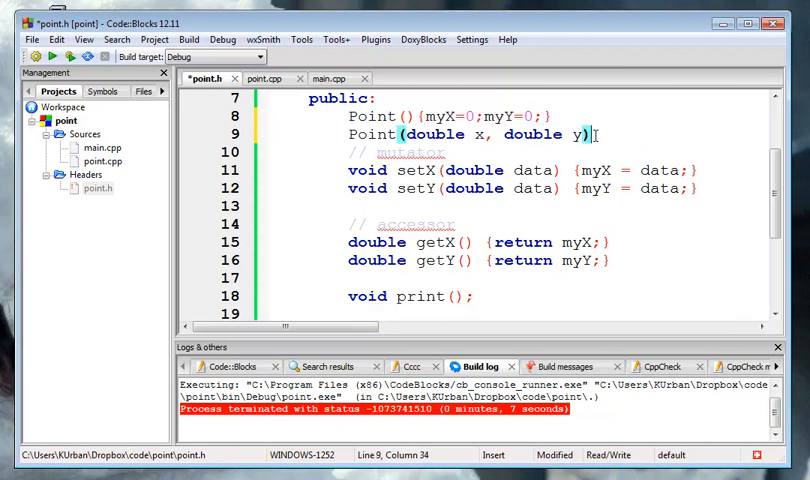
{"action": "key", "text": "Return"}
{"action": "key", "text": "ctrl+v"}
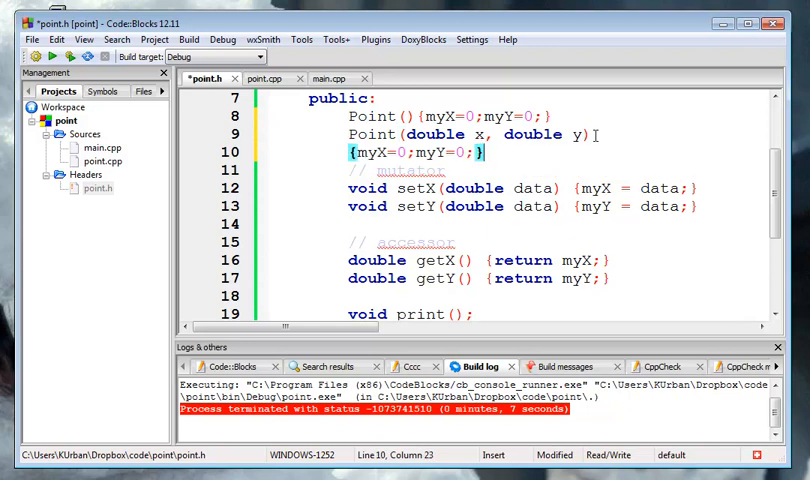
Indent the pasted body and change its zeros so it reads myX=x; myY=y;
{"action": "key", "text": "Left"}
{"action": "key", "text": "ctrl+Left"}
{"action": "key", "text": "Home"}
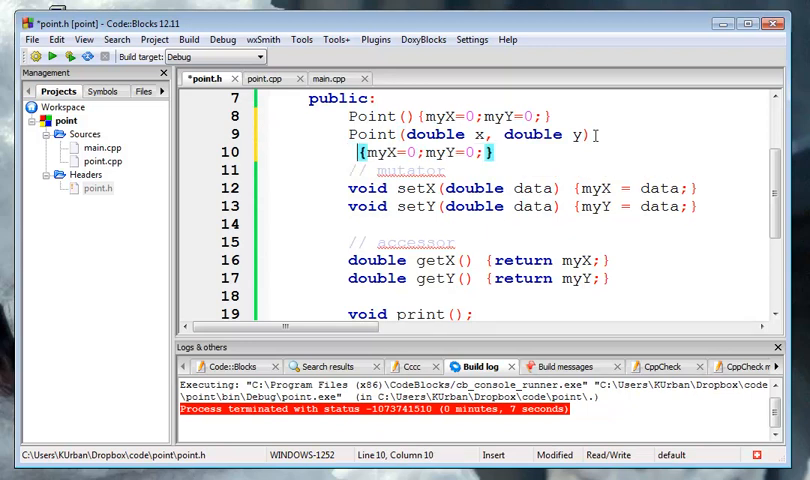
{"action": "key", "text": "Right"}
{"action": "key", "text": "Right"}
{"action": "key", "text": "Right"}
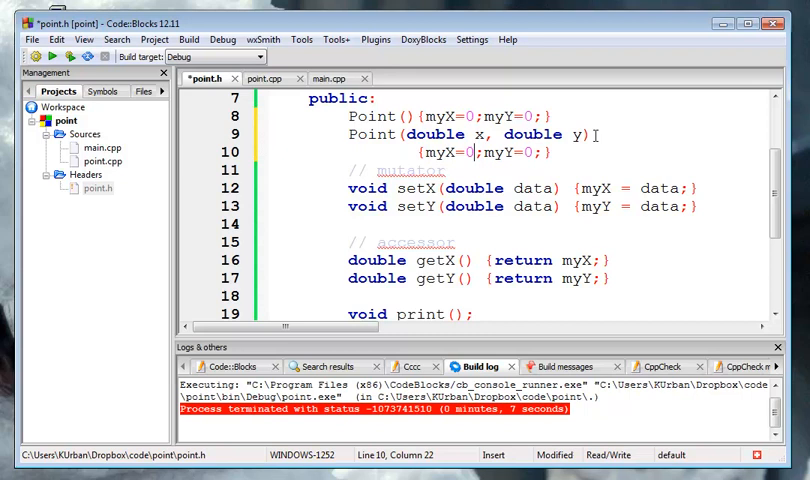
{"action": "key", "text": "Right"}
{"action": "key", "text": "Right"}
{"action": "key", "text": "Right"}
{"action": "key", "text": "Right"}
{"action": "key", "text": "Right"}
{"action": "key", "text": "Right"}
{"action": "key", "text": "BackSpace"}
{"action": "type", "text": "y"}
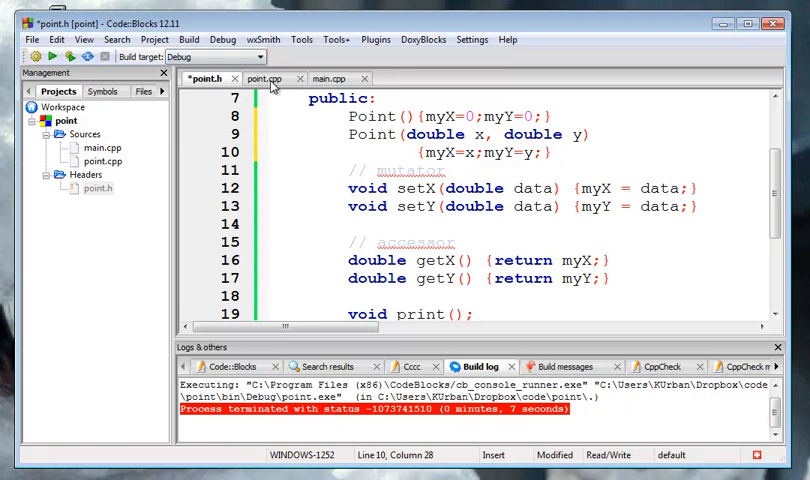
In main.cpp add l.print(); after the Point l(-34, -80) declaration
{"action": "left_click", "coordinate": [330, 79]}
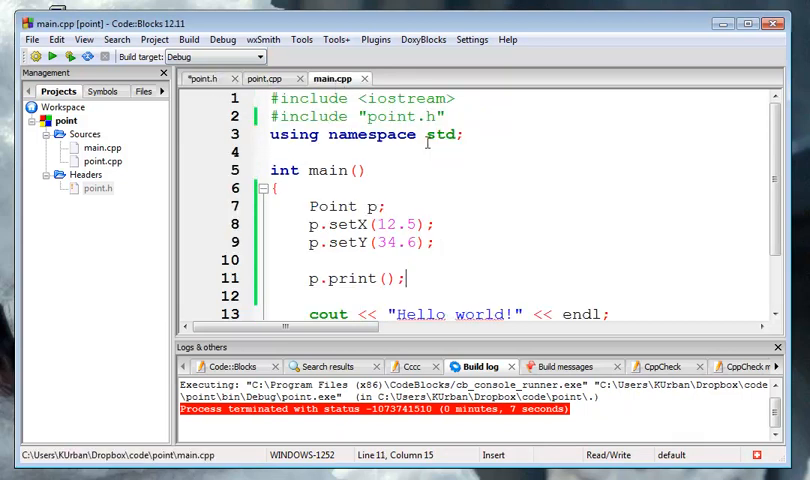
{"action": "left_click", "coordinate": [462, 255]}
{"action": "key", "text": "Down"}
{"action": "key", "text": "Down"}
{"action": "key", "text": "Return"}
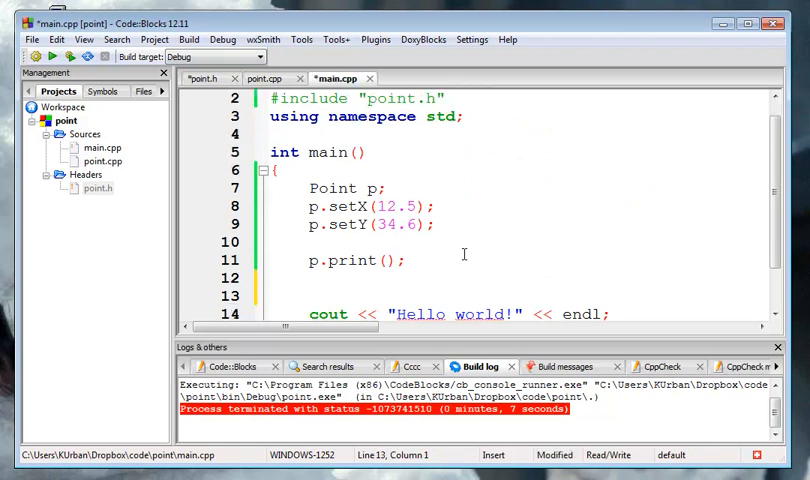
{"action": "key", "text": "Tab"}
{"action": "type", "text": "Pop"}
{"action": "key", "text": "BackSpace"}
{"action": "type", "text": "int "}
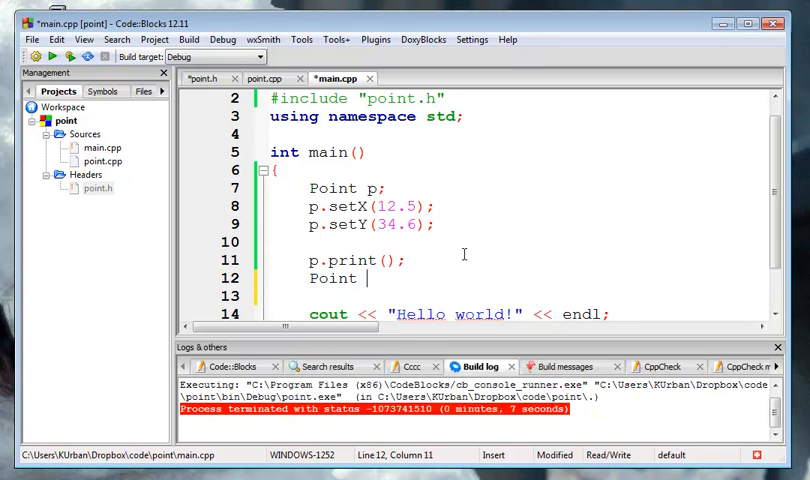
{"action": "type", "text": "l("}
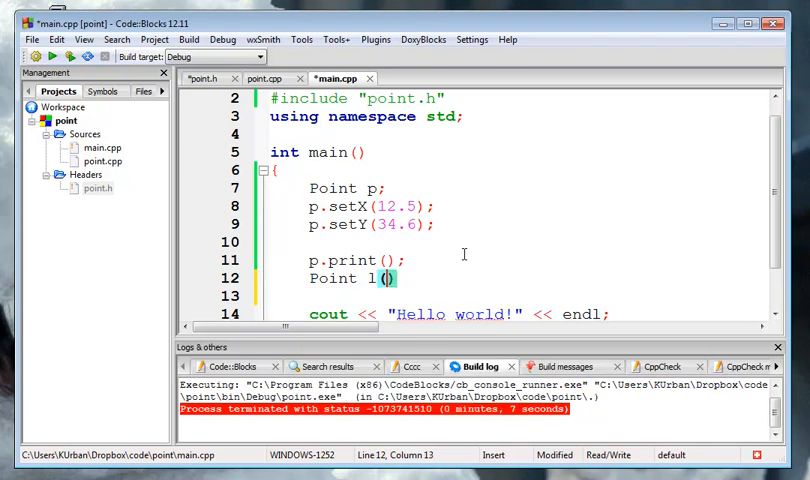
{"action": "type", "text": "-34"}
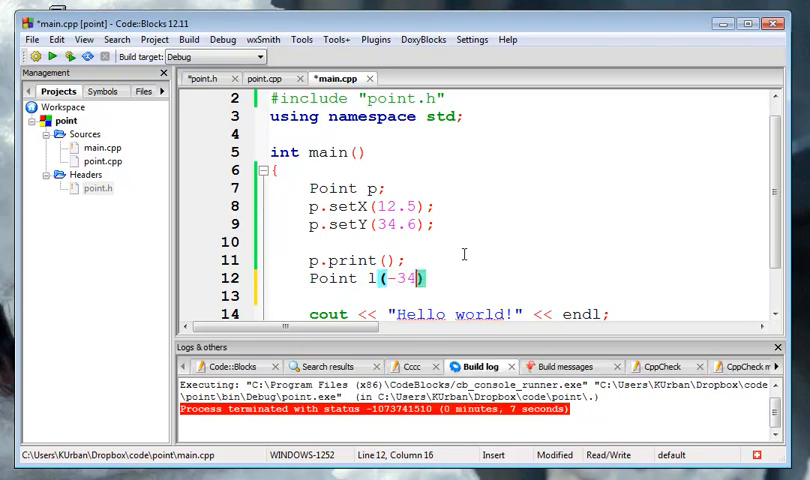
{"action": "type", "text": ", -"}
{"action": "type", "text": "80)"}
{"action": "type", "text": ";"}
{"action": "key", "text": "Return"}
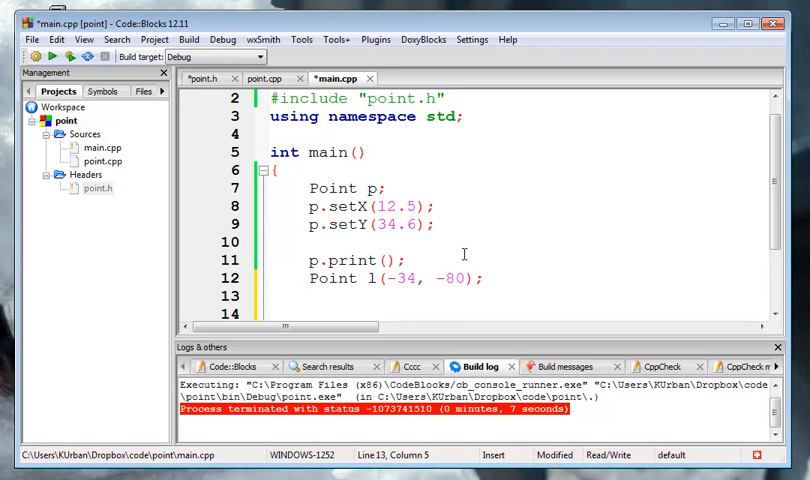
{"action": "type", "text": "l.prit"}
{"action": "key", "text": "BackSpace"}
{"action": "type", "text": "nt()"}
{"action": "key", "text": "Return"}
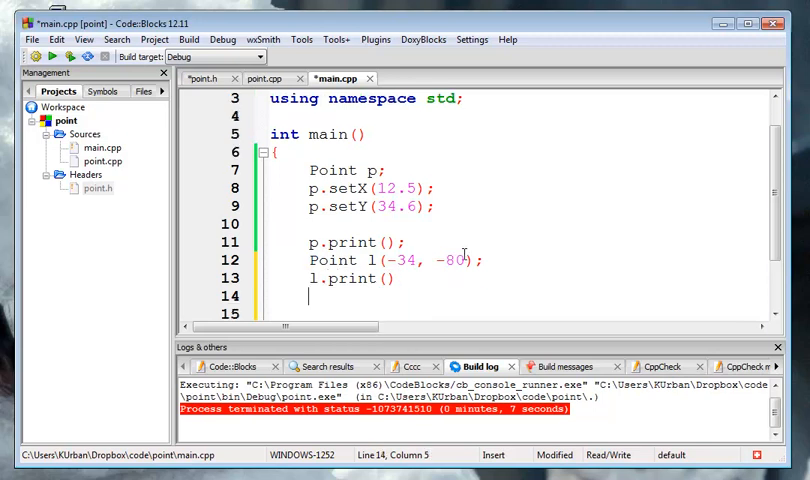
Declare a default Point r and add r.print(); below it
{"action": "key", "text": "Return"}
{"action": "type", "text": "Point "}
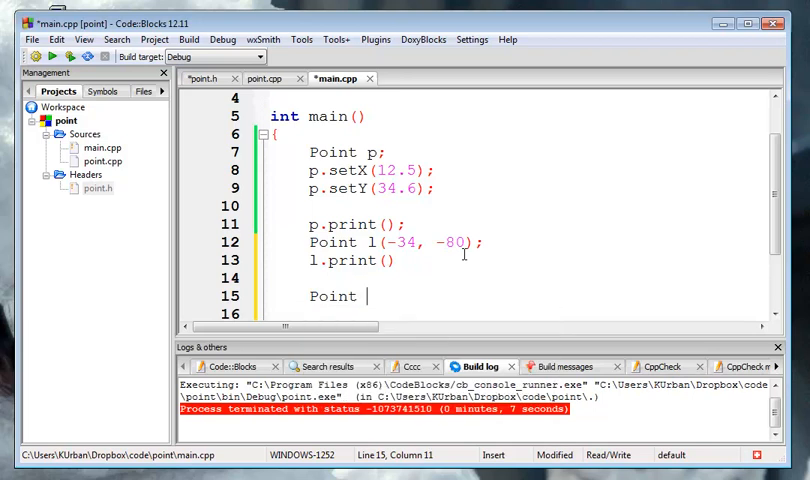
{"action": "type", "text": "r;"}
{"action": "key", "text": "Return"}
{"action": "type", "text": "r"}
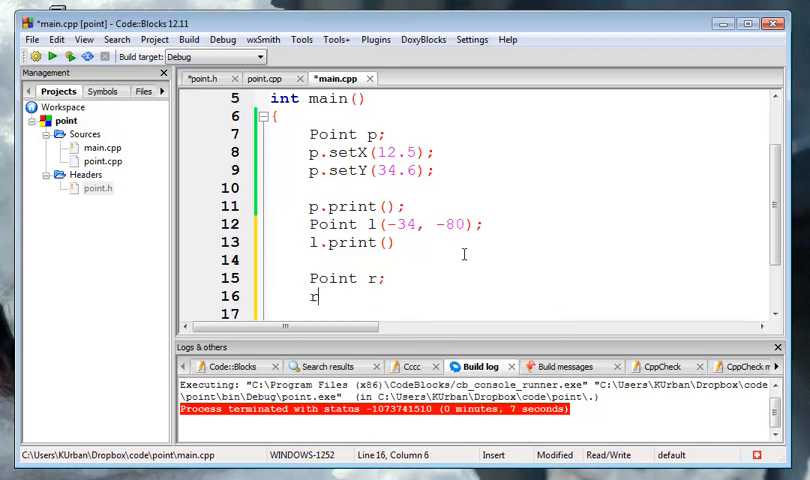
{"action": "type", "text": ".print()"}
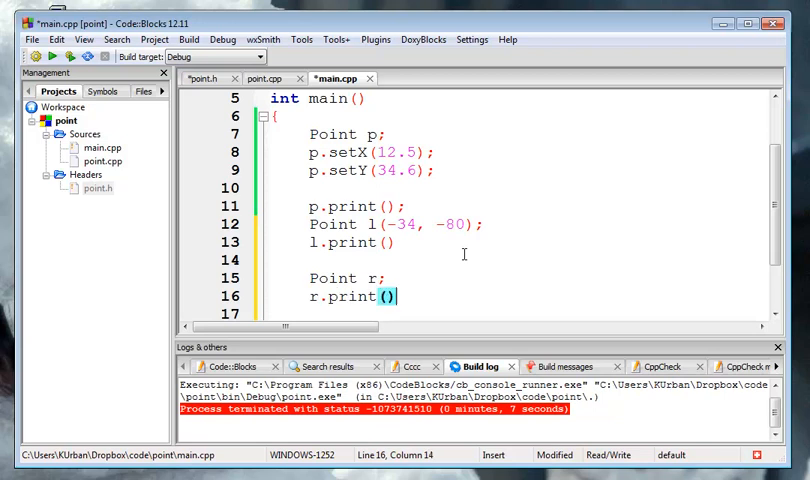
{"action": "type", "text": ";"}
{"action": "left_click", "coordinate": [410, 243]}
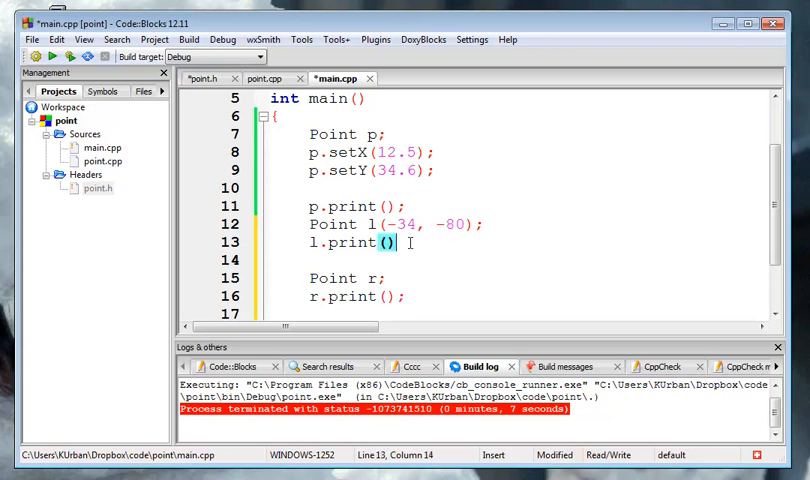
{"action": "type", "text": ";"}
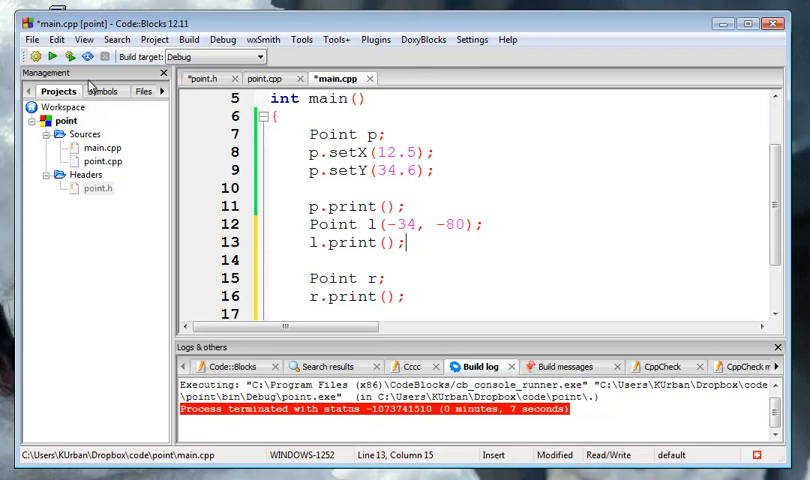
Build and run point, check the console prints all three points, close it and review l's (-34, -80) arguments
{"action": "left_click", "coordinate": [72, 57]}
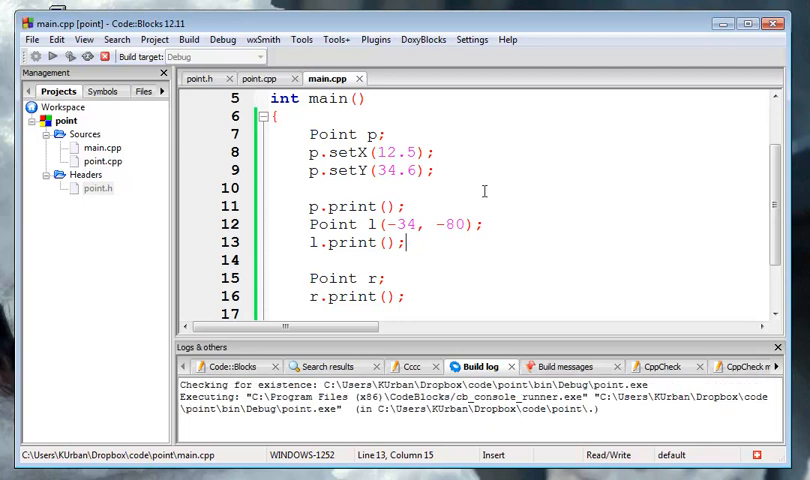
{"action": "left_click_drag", "start_coordinate": [69, 147], "coordinate": [450, 159]}
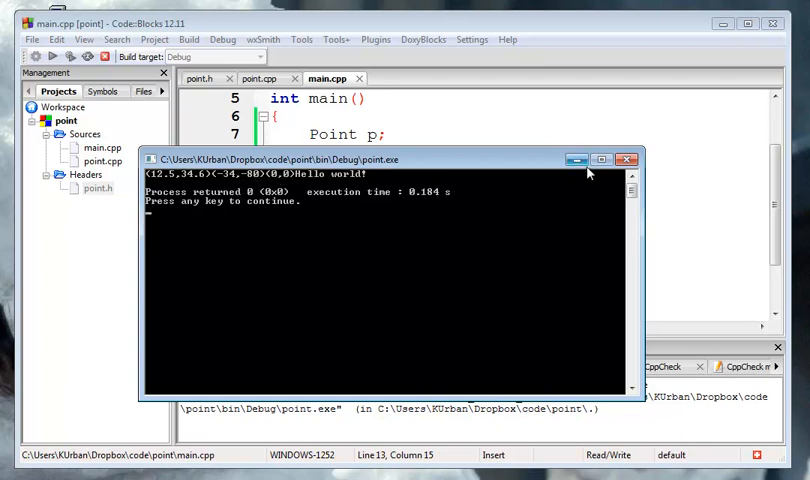
{"action": "left_click", "coordinate": [627, 159]}
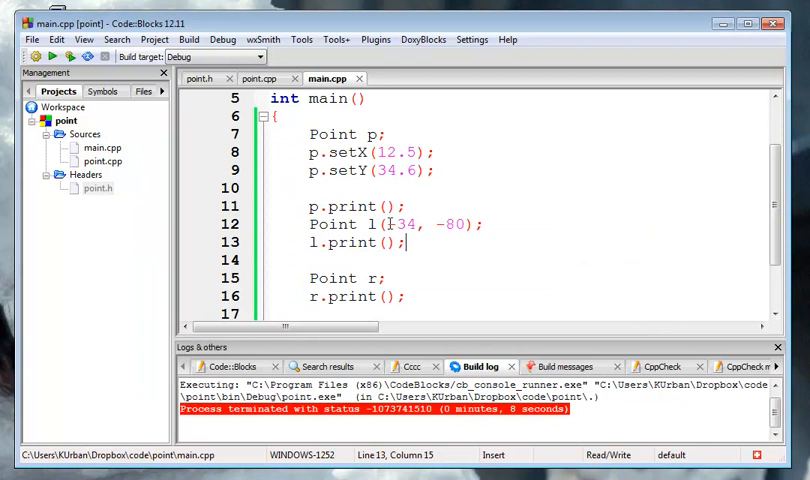
{"action": "left_click_drag", "start_coordinate": [383, 224], "coordinate": [467, 224]}
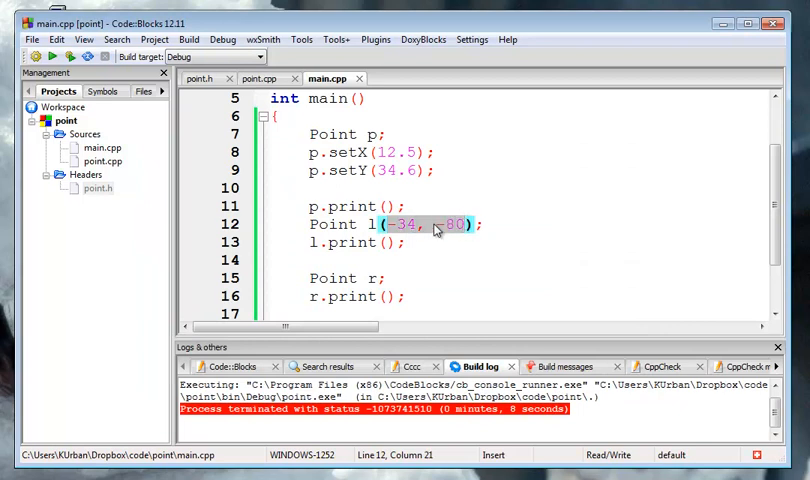
{"action": "scroll", "coordinate": [747, 408], "scroll_direction": "up", "scroll_amount": 2}
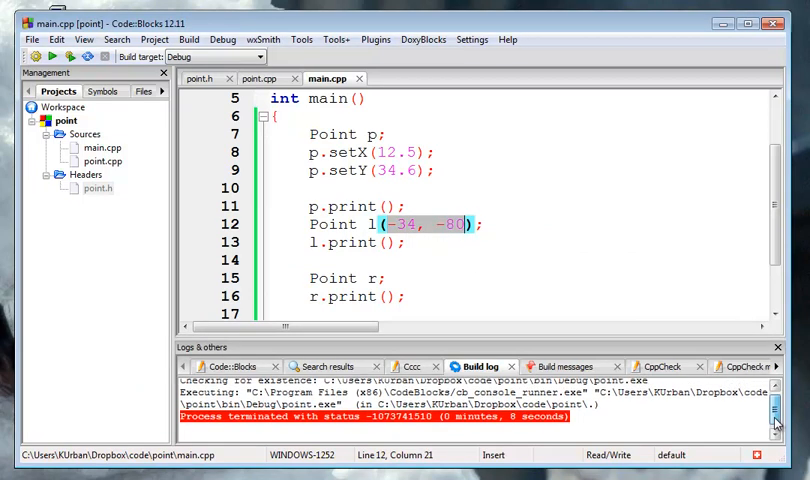
{"action": "scroll", "coordinate": [747, 408], "scroll_direction": "down", "scroll_amount": 1}
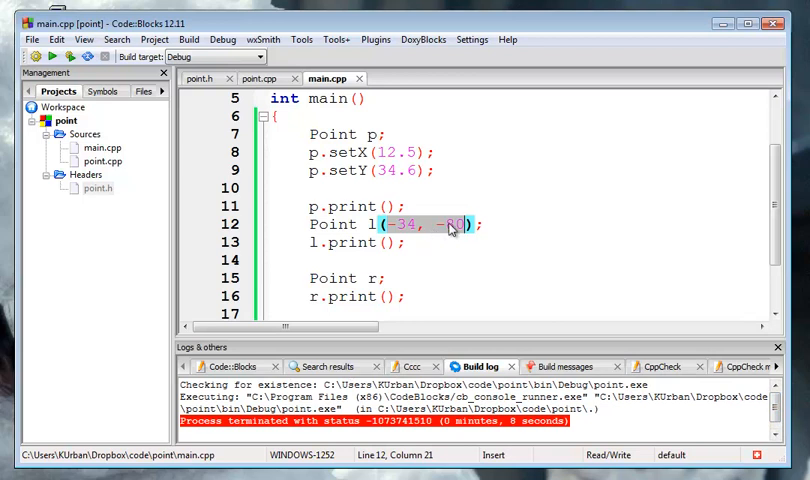
{"action": "left_click", "coordinate": [486, 224]}
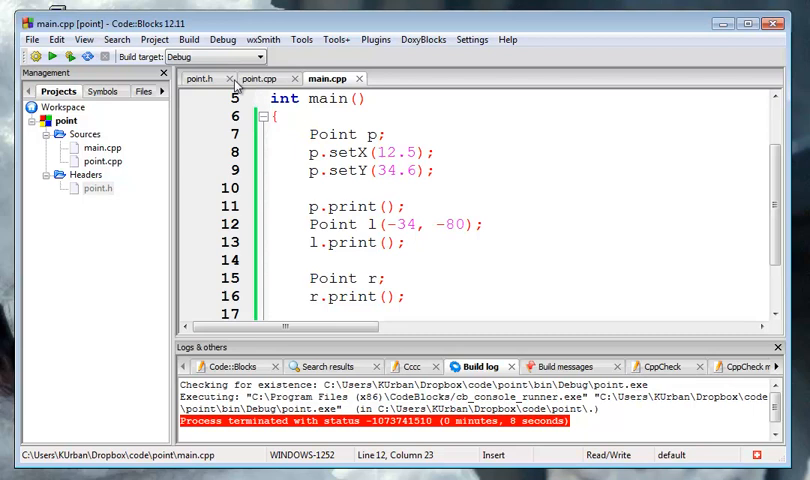
Minimize Code::Blocks and open the point folder under Dropbox > code in Explorer
{"action": "left_click", "coordinate": [724, 24]}
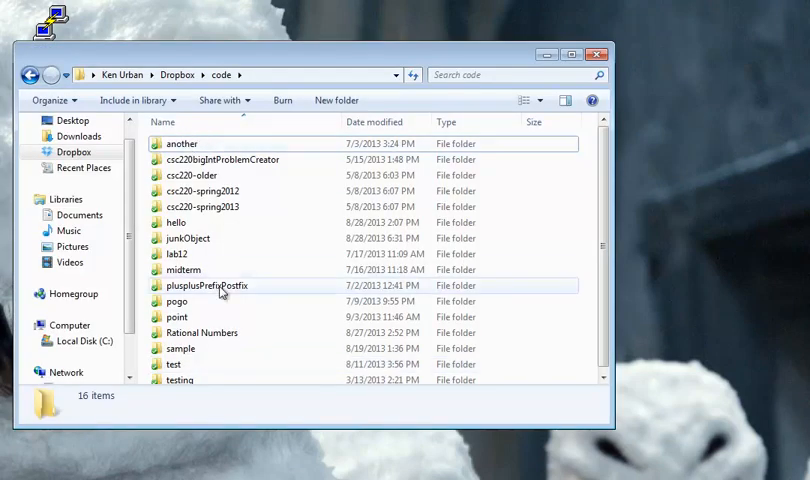
{"action": "double_click", "coordinate": [176, 317]}
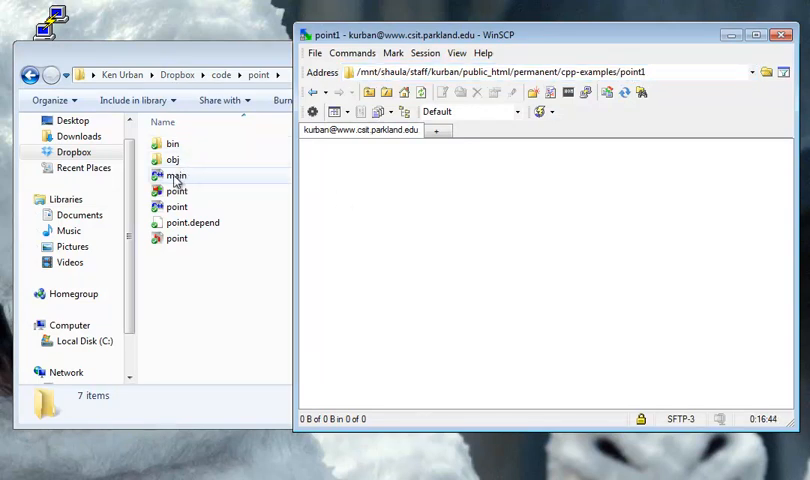
Upload main.cpp to the remote point1 folder, confirming the Copy dialog
{"action": "left_click_drag", "start_coordinate": [157, 178], "coordinate": [400, 188]}
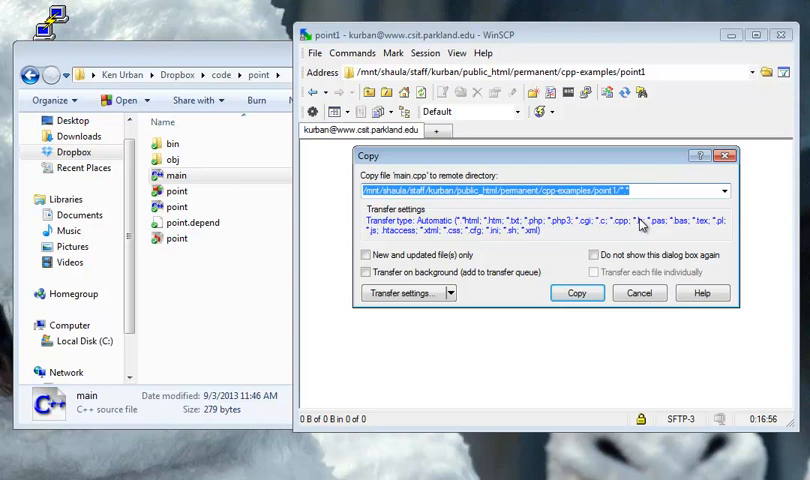
{"action": "left_click", "coordinate": [578, 293]}
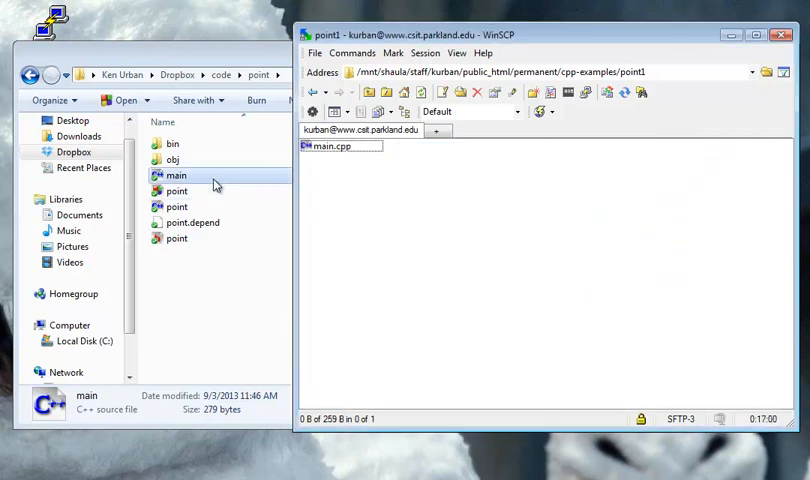
Upload point.cpp to the remote point1 folder, confirming the copy
{"action": "left_click", "coordinate": [176, 191]}
{"action": "left_click", "coordinate": [178, 207], "text": "ctrl"}
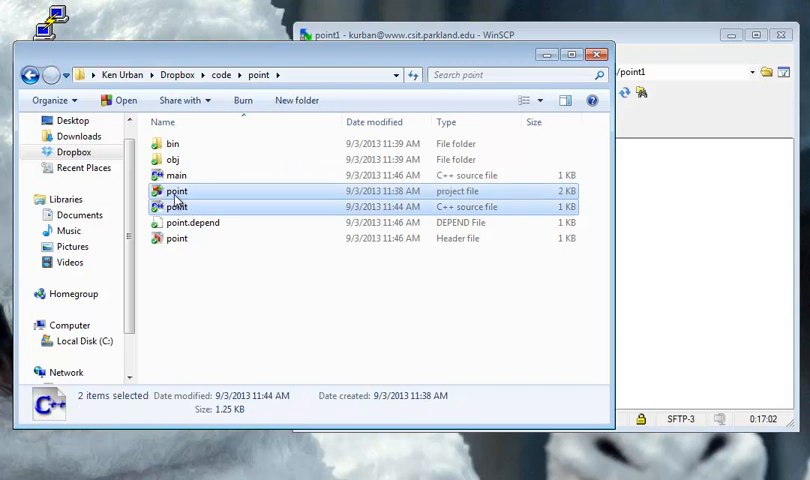
{"action": "left_click", "coordinate": [198, 193]}
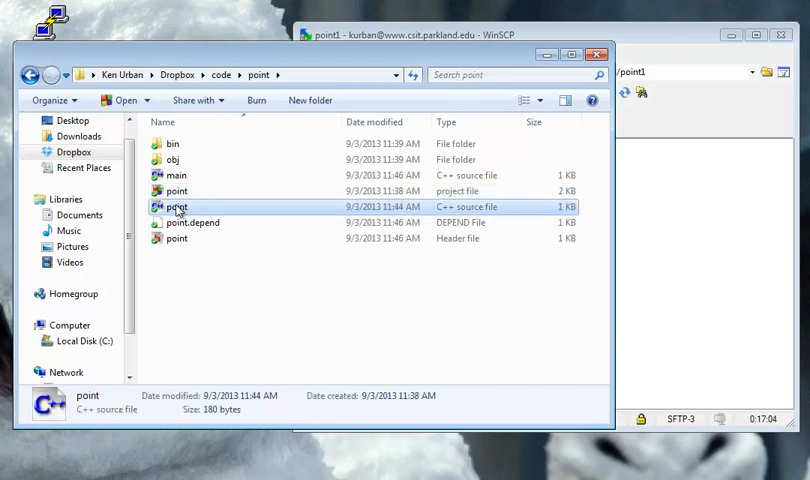
{"action": "left_click_drag", "start_coordinate": [178, 209], "coordinate": [708, 270]}
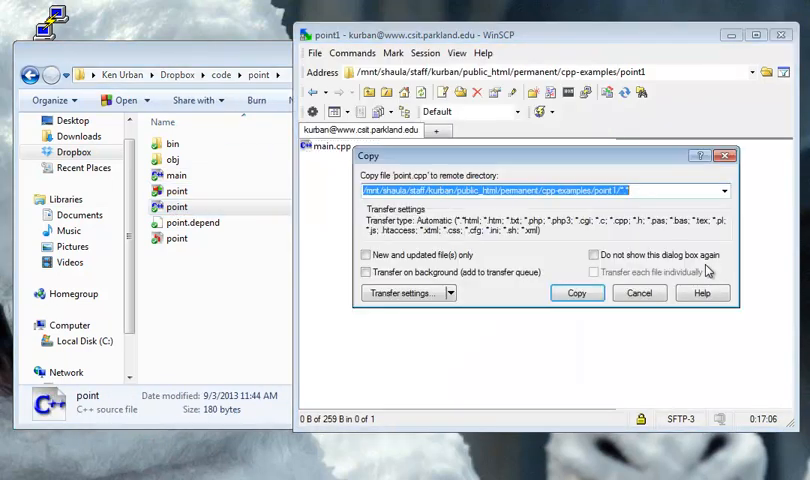
{"action": "key", "text": "Return"}
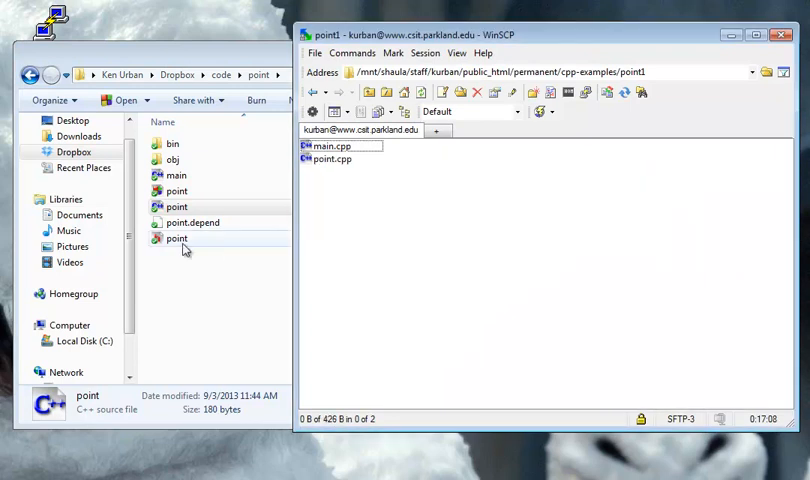
Upload point.h to the remote point1 folder, confirming the copy
{"action": "left_click_drag", "start_coordinate": [157, 240], "coordinate": [530, 277]}
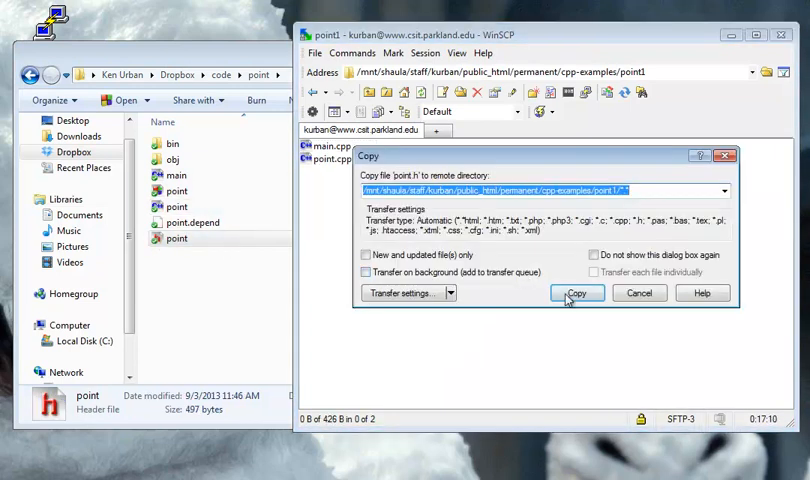
{"action": "left_click", "coordinate": [568, 298]}
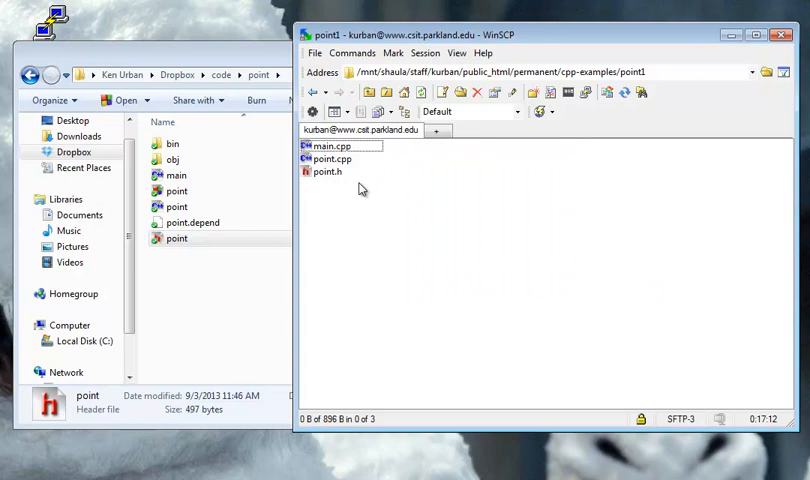
{"action": "left_click", "coordinate": [328, 148]}
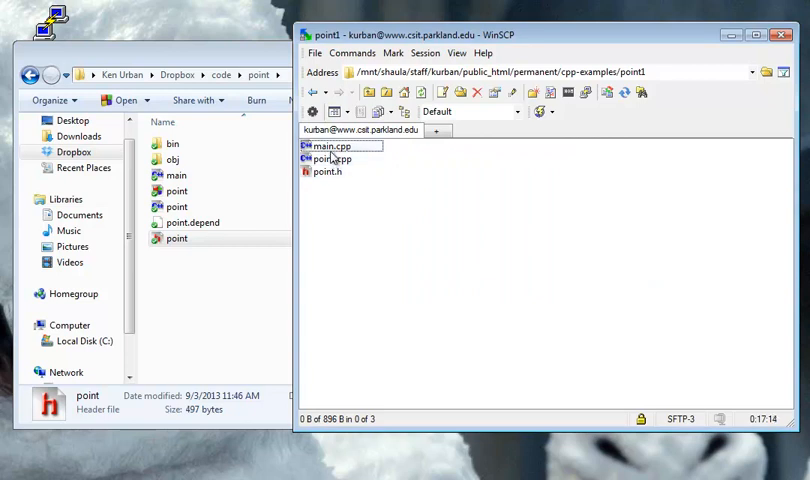